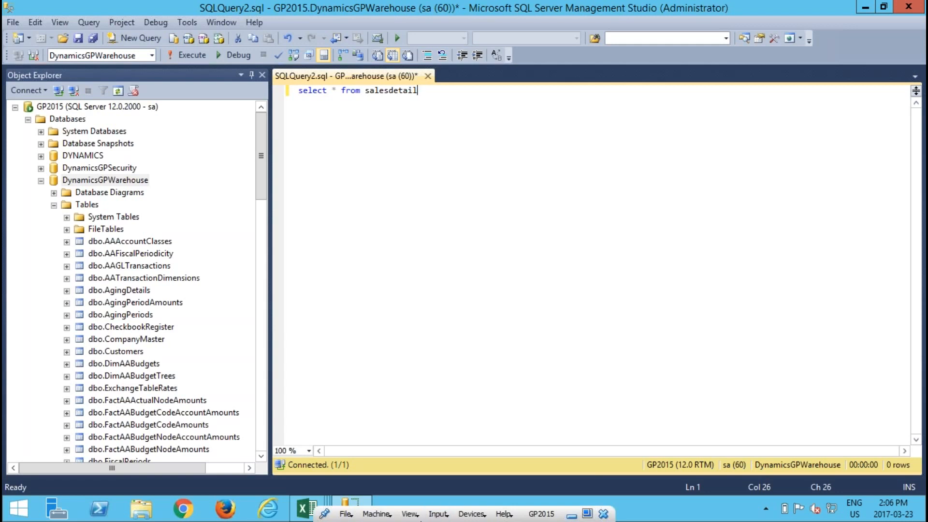
Run the query "select * from salesdetail" against the DynamicsGPWarehouse database.
{"action": "mouse_move", "coordinate": [304, 508]}
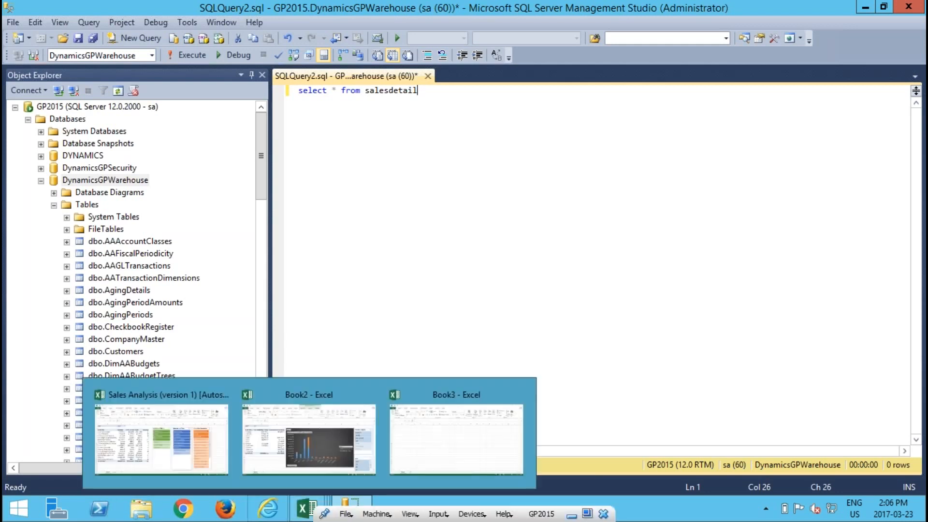
{"action": "left_click_drag", "start_coordinate": [263, 165], "coordinate": [265, 132]}
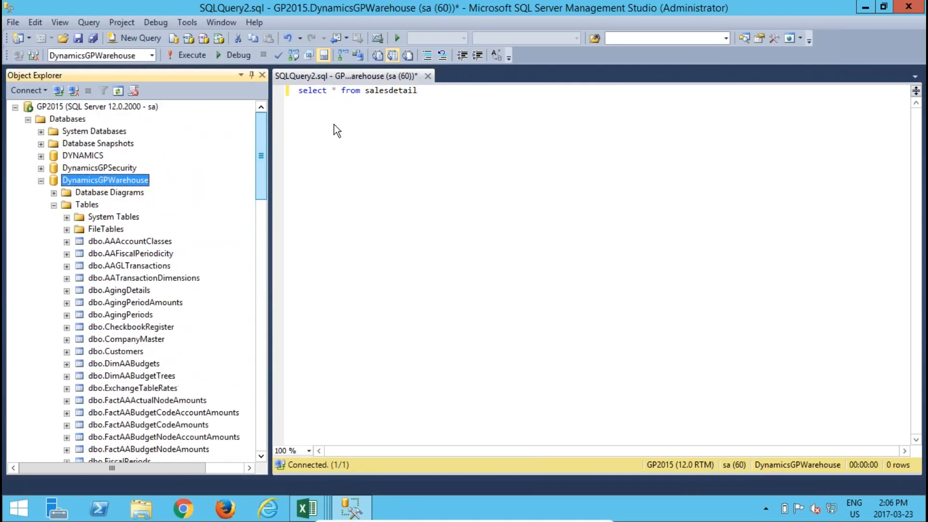
{"action": "left_click", "coordinate": [427, 99]}
{"action": "key", "text": "F5"}
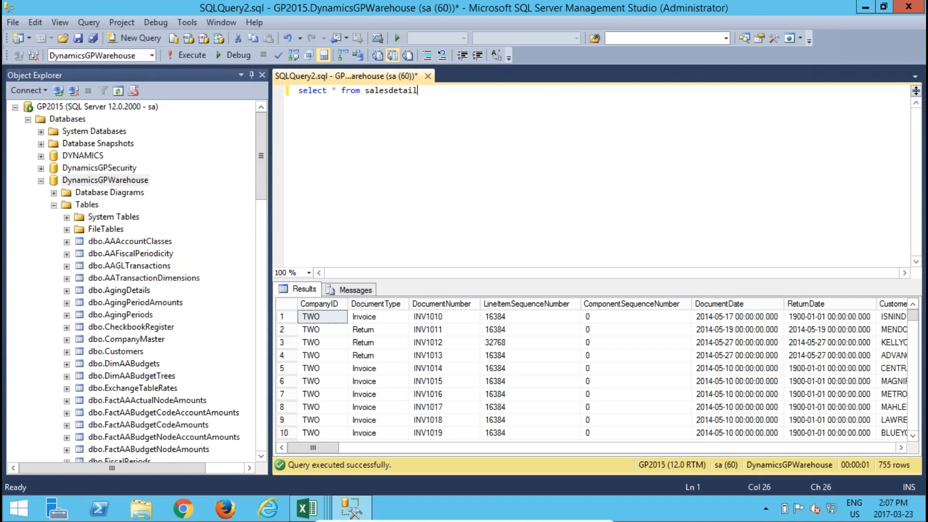
Examine the first result row field by field, from CompanyID across to ItemDescription.
{"action": "left_click", "coordinate": [337, 318]}
{"action": "key", "text": "Right"}
{"action": "key", "text": "Right"}
{"action": "key", "text": "Right"}
{"action": "key", "text": "Right"}
{"action": "key", "text": "Right"}
{"action": "key", "text": "Right"}
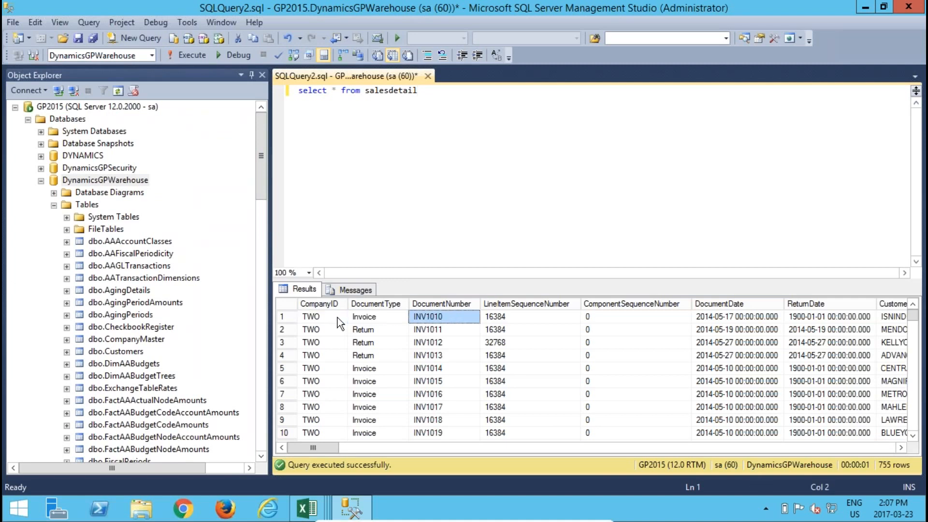
{"action": "key", "text": "Right"}
{"action": "key", "text": "Right"}
{"action": "key", "text": "Right"}
{"action": "key", "text": "Right"}
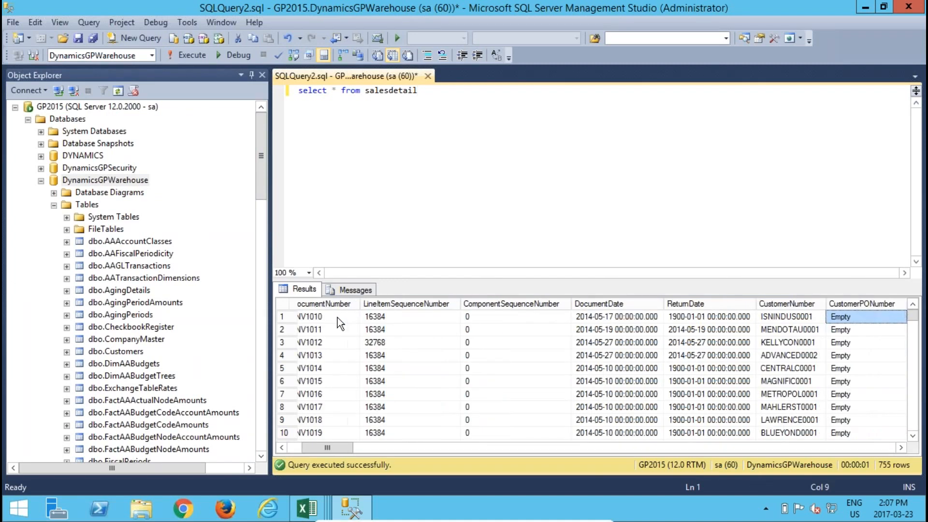
{"action": "key", "text": "Right"}
{"action": "key", "text": "Right"}
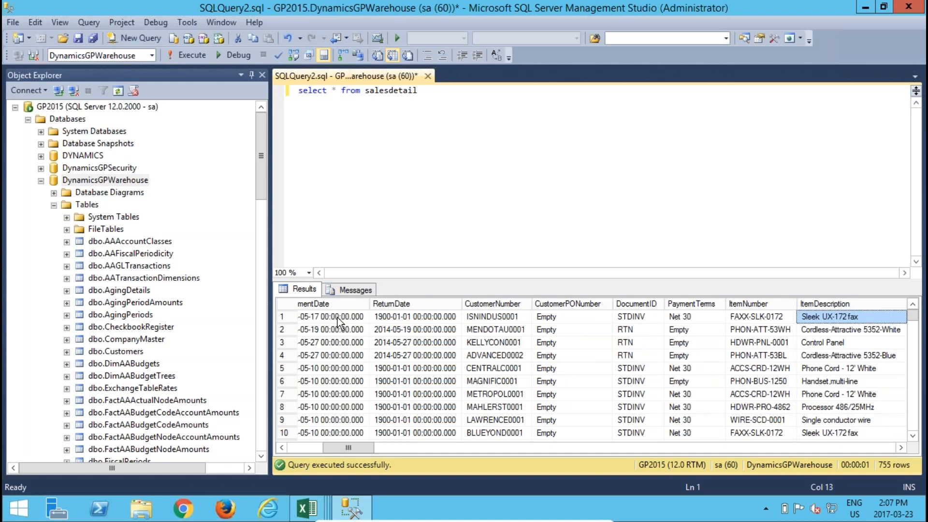
Go back through the first row's fields to CustomerNumber and review forward to PaymentTerms.
{"action": "key", "text": "Left"}
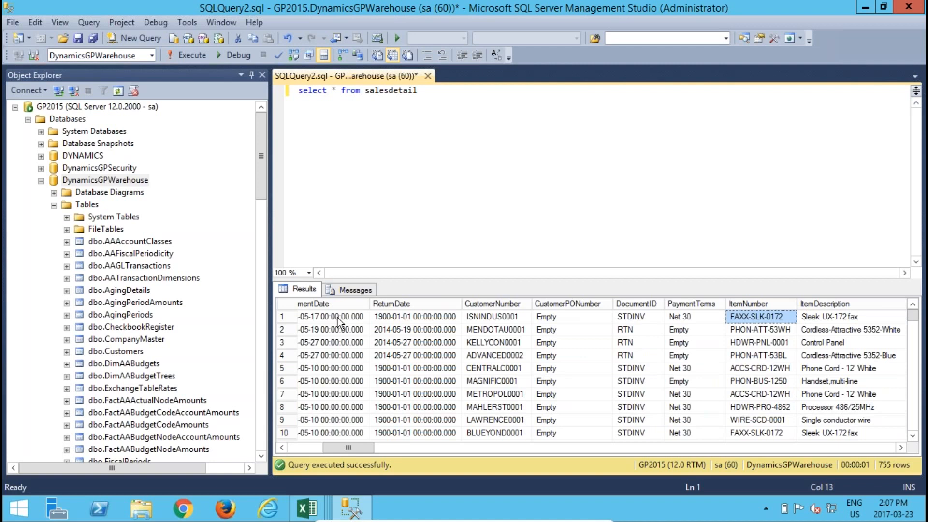
{"action": "key", "text": "Left"}
{"action": "key", "text": "Left"}
{"action": "key", "text": "Left"}
{"action": "key", "text": "Left"}
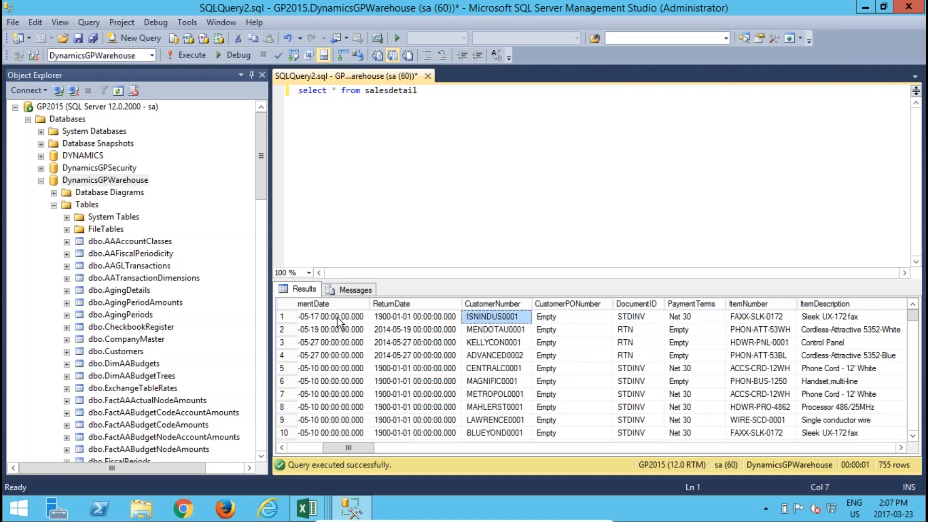
{"action": "key", "text": "Right"}
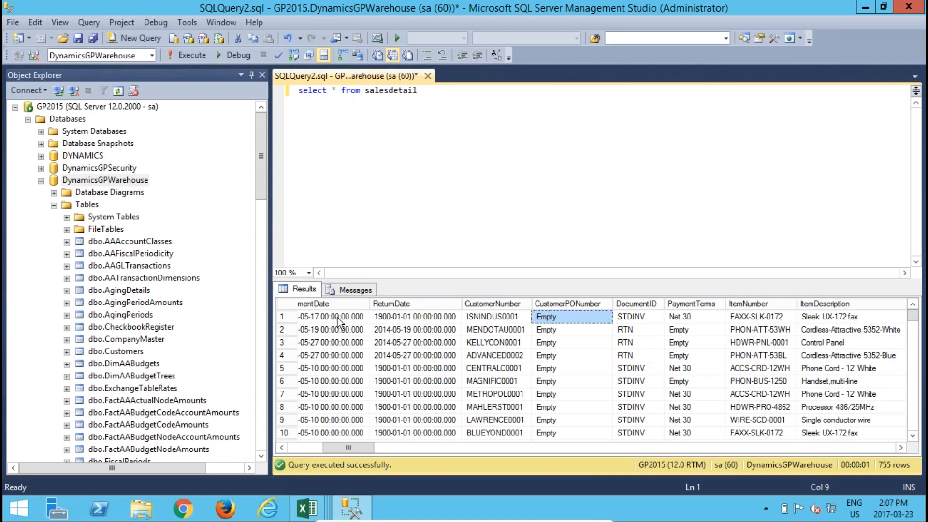
{"action": "key", "text": "Right"}
{"action": "key", "text": "Right"}
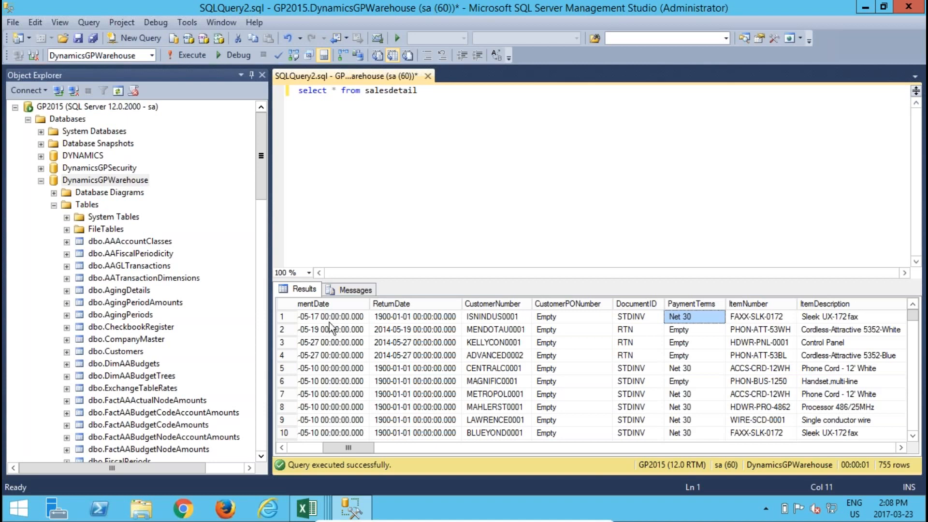
Look through the remaining sales detail columns, such as tax, territory, ship-to and ship dates, and return to the first column.
{"action": "left_click", "coordinate": [300, 446]}
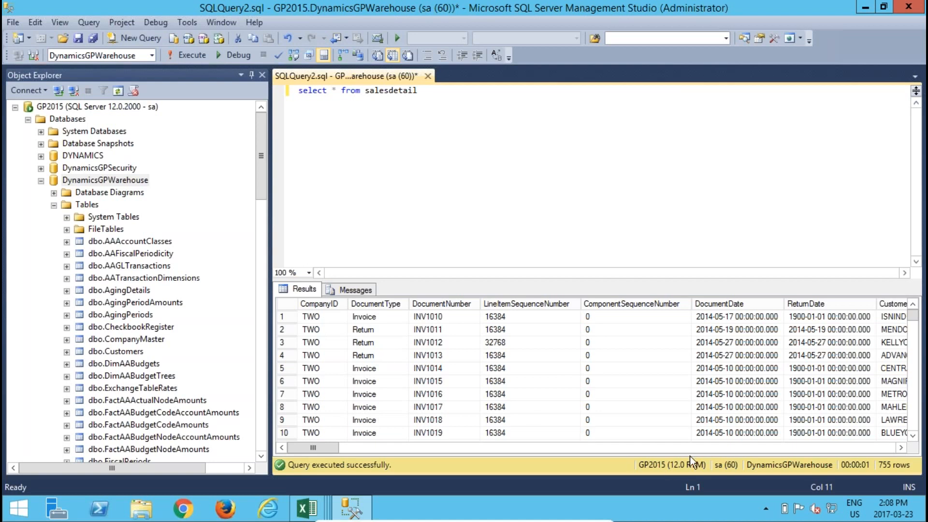
{"action": "left_click", "coordinate": [715, 448]}
{"action": "left_click", "coordinate": [715, 448]}
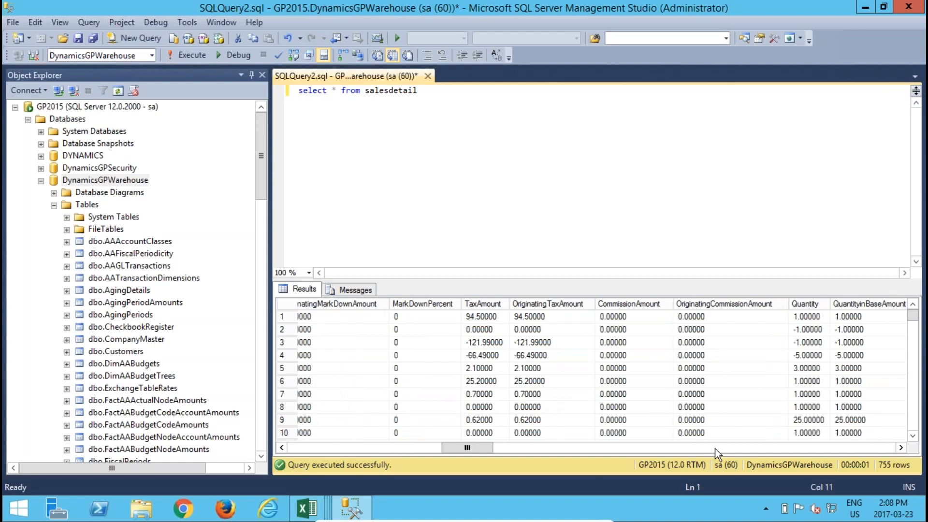
{"action": "left_click", "coordinate": [715, 448]}
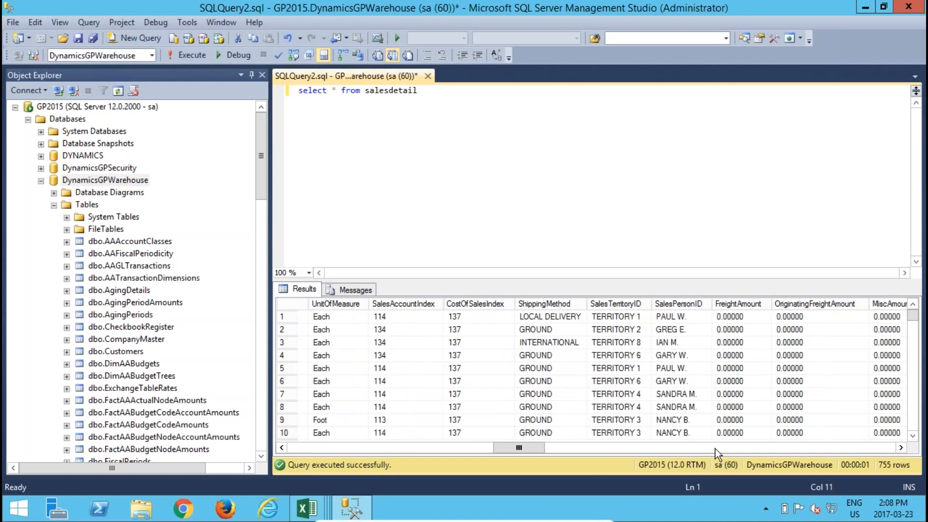
{"action": "left_click", "coordinate": [715, 448]}
{"action": "left_click", "coordinate": [716, 449]}
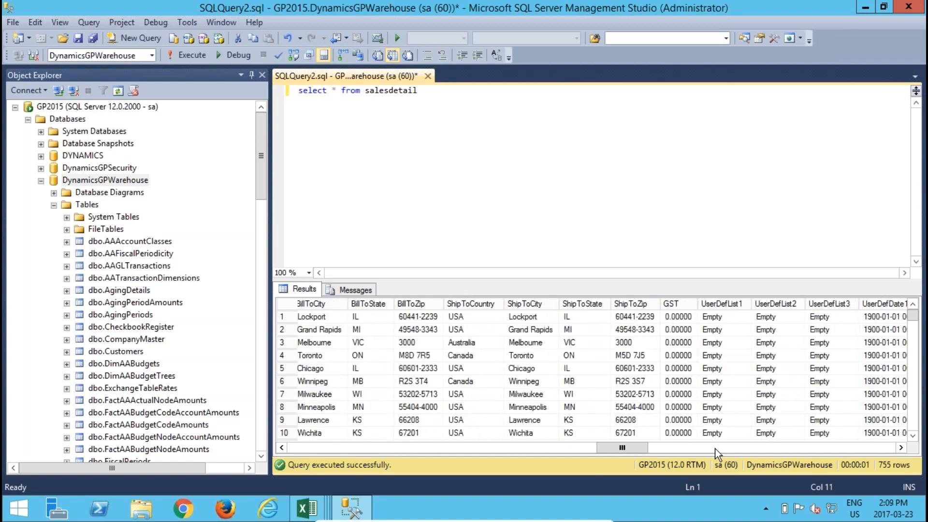
{"action": "left_click", "coordinate": [715, 449]}
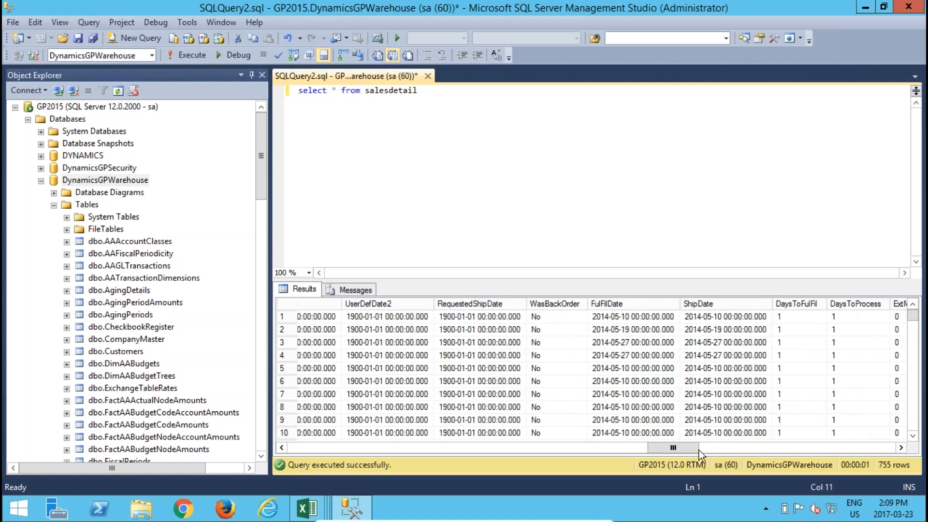
{"action": "mouse_move", "coordinate": [686, 449]}
{"action": "left_mouse_down"}
{"action": "mouse_move", "coordinate": [860, 452]}
{"action": "mouse_move", "coordinate": [683, 450]}
{"action": "left_mouse_up"}
{"action": "left_click", "coordinate": [391, 185]}
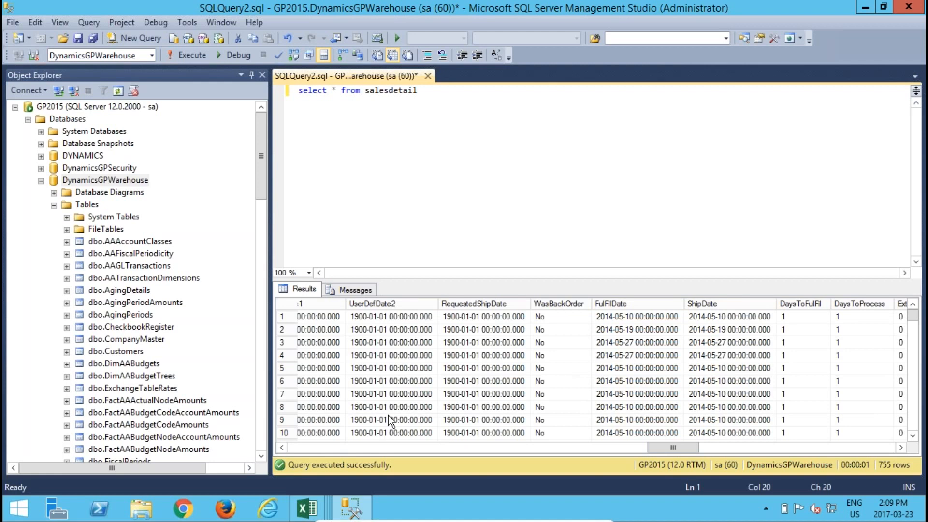
{"action": "left_click", "coordinate": [356, 446]}
{"action": "left_click", "coordinate": [355, 447]}
{"action": "left_click", "coordinate": [315, 448]}
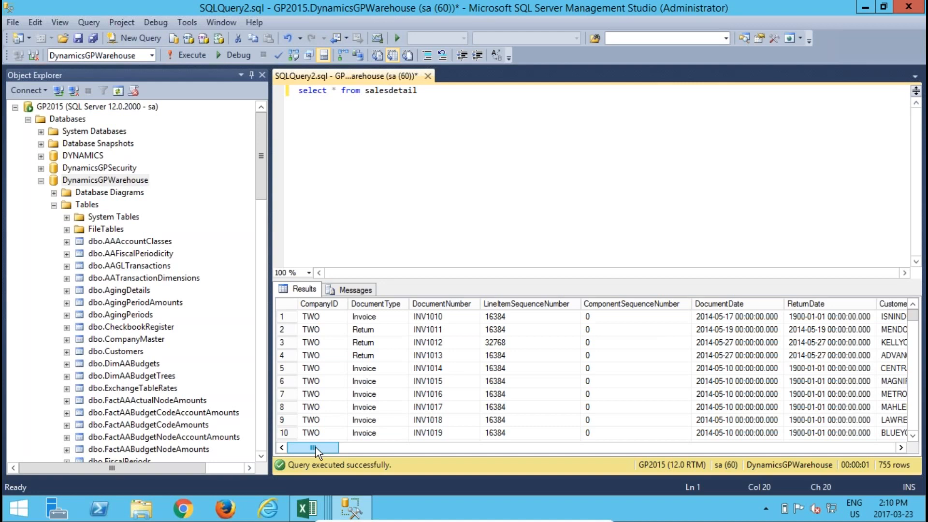
Collapse the DynamicsGPWarehouse database and inspect the Sales Detail measure group of the Sales cube in GPCubes.
{"action": "left_click", "coordinate": [41, 181]}
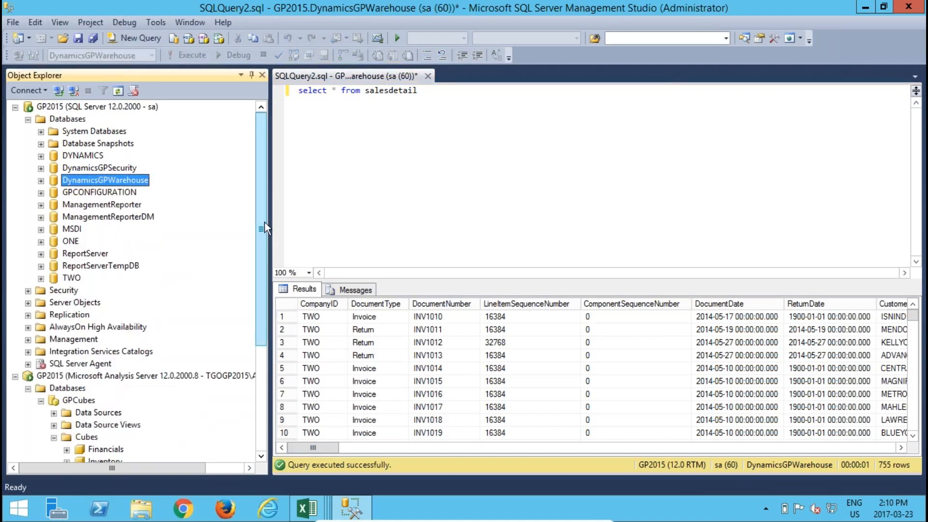
{"action": "left_click_drag", "start_coordinate": [264, 223], "coordinate": [268, 317]}
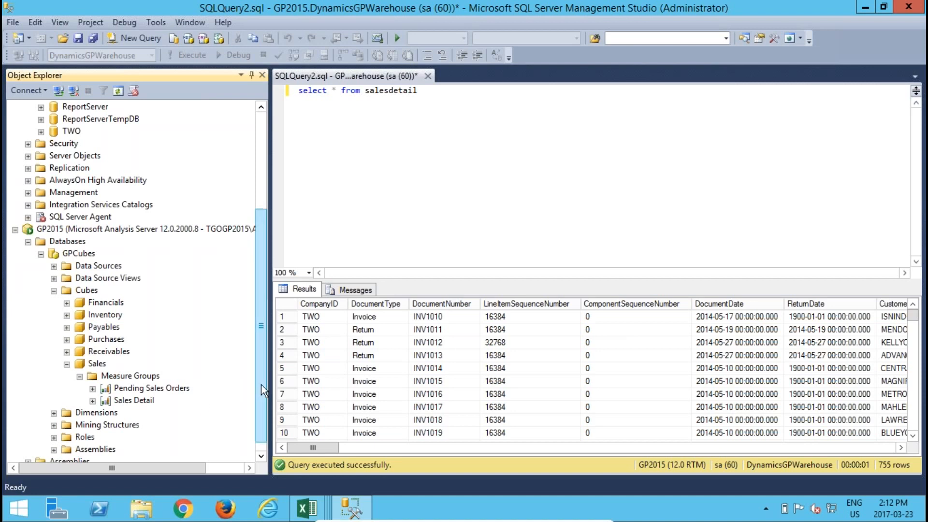
{"action": "scroll", "coordinate": [261, 408], "scroll_direction": "down", "scroll_amount": 1}
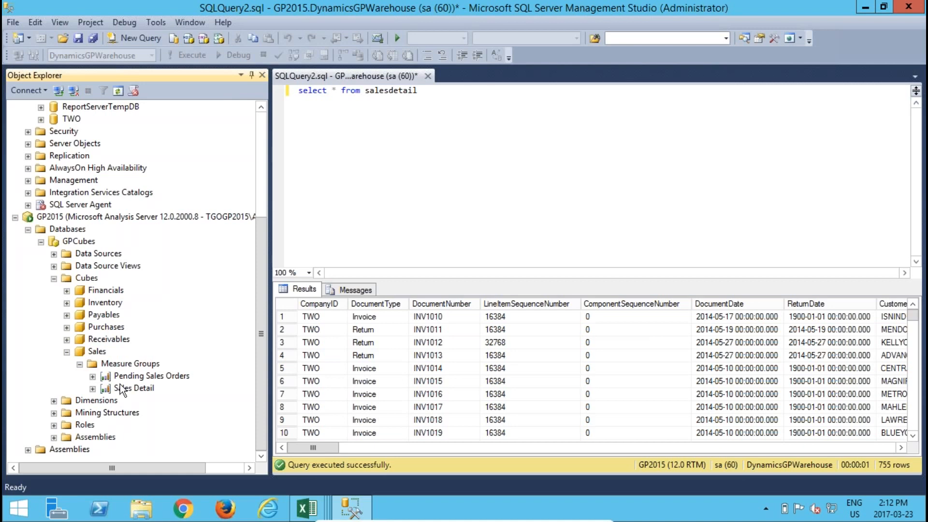
{"action": "left_click", "coordinate": [92, 389]}
{"action": "left_click", "coordinate": [92, 389]}
Switch to the Sales Analysis workbook in Excel and view the field list behind its April sales PivotTable.
{"action": "mouse_move", "coordinate": [320, 512]}
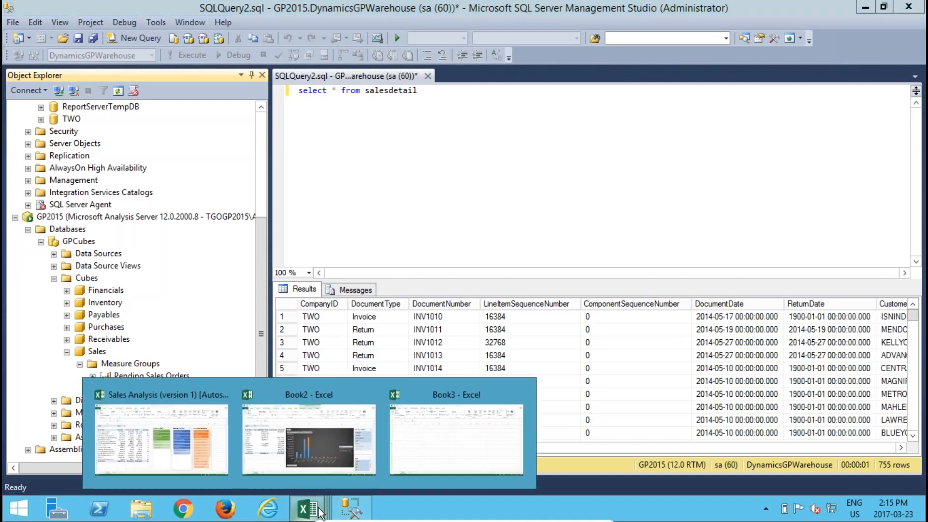
{"action": "left_click", "coordinate": [207, 463]}
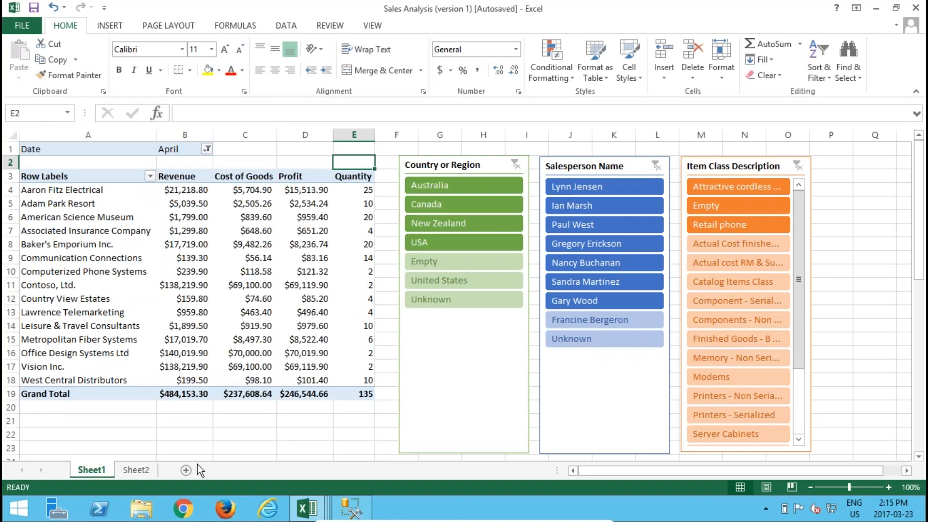
{"action": "left_click", "coordinate": [199, 344]}
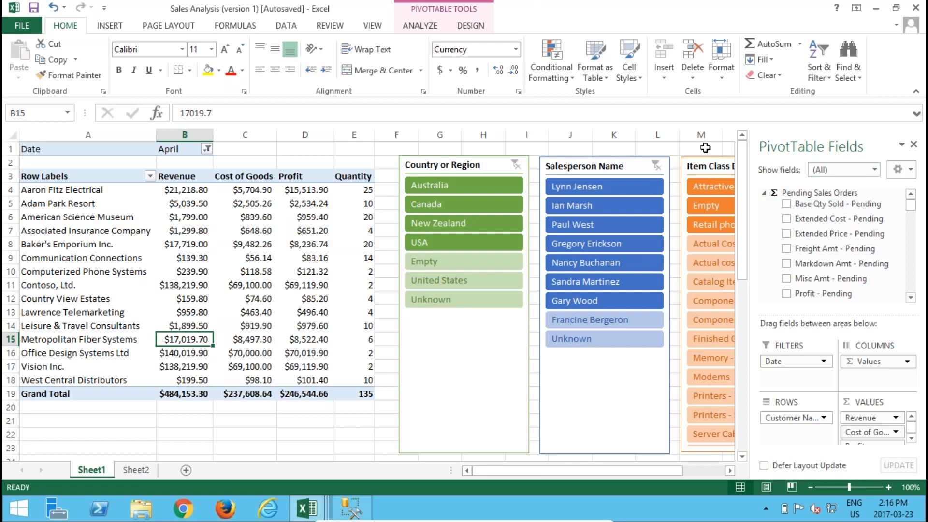
{"action": "mouse_move", "coordinate": [272, 226]}
{"action": "left_click", "coordinate": [310, 407]}
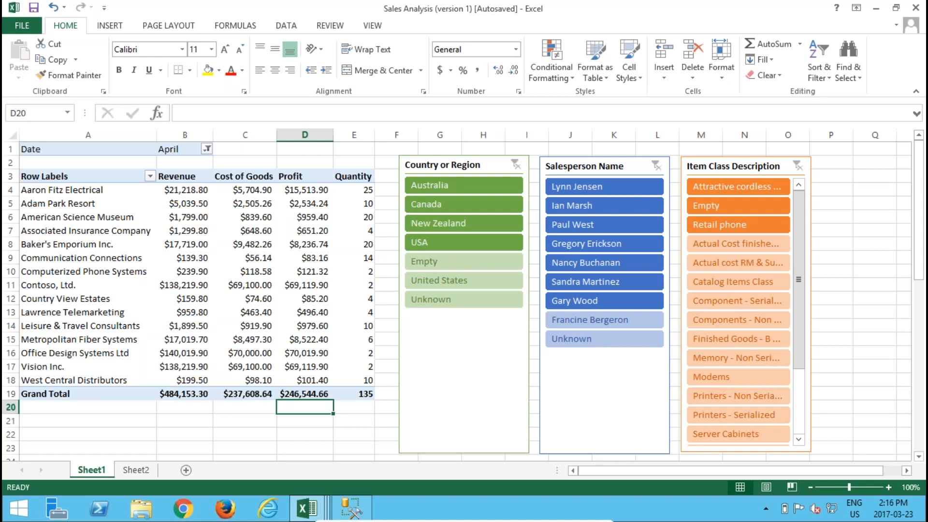
Try the Country or Region slicer by filtering the sales PivotTable to USA, and clear the filter again.
{"action": "left_click", "coordinate": [427, 246]}
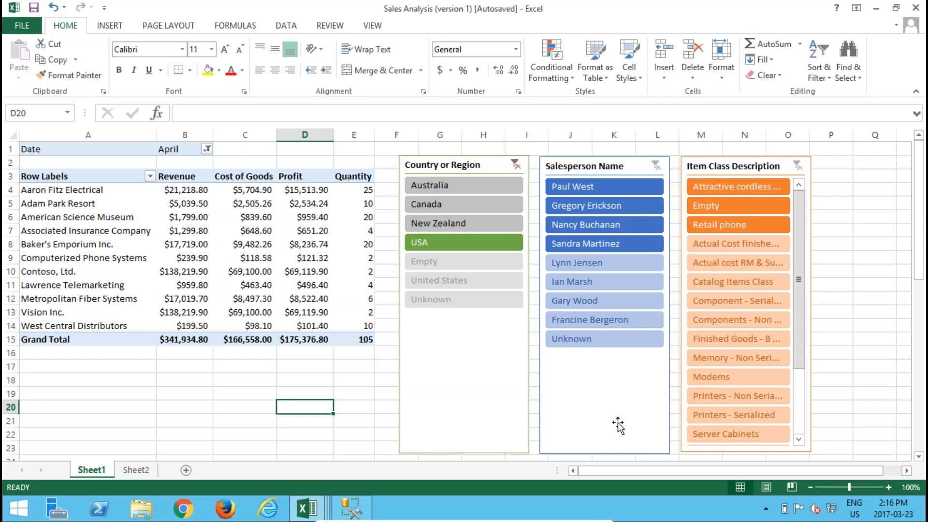
{"action": "left_click", "coordinate": [602, 244], "text": "ctrl"}
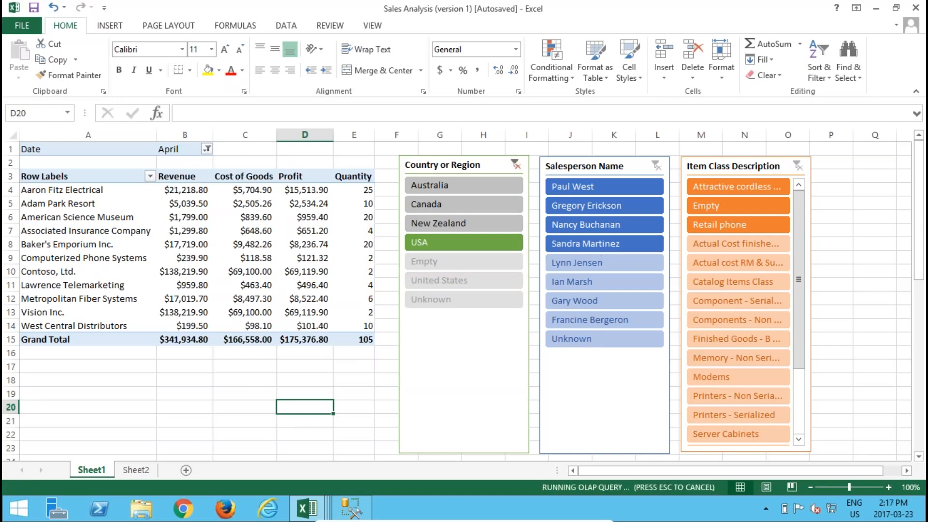
{"action": "left_click", "coordinate": [516, 165]}
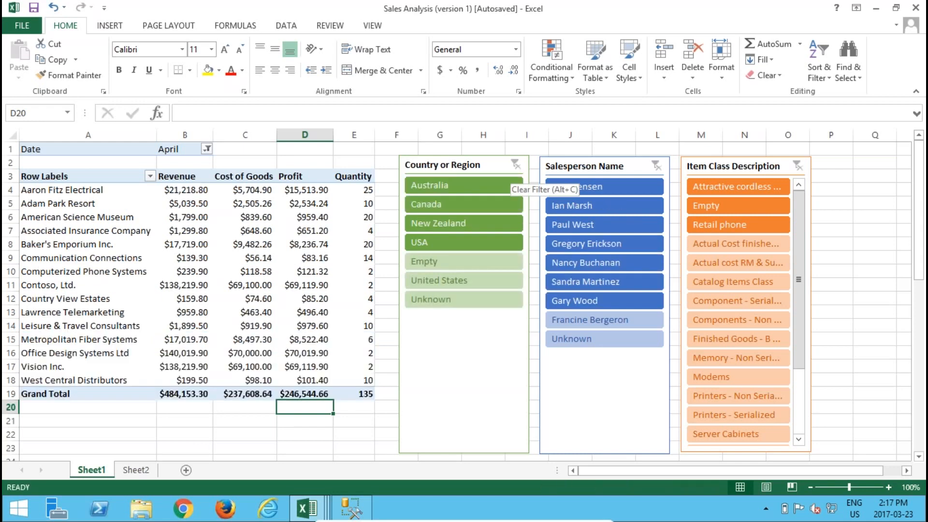
{"action": "left_click", "coordinate": [464, 242]}
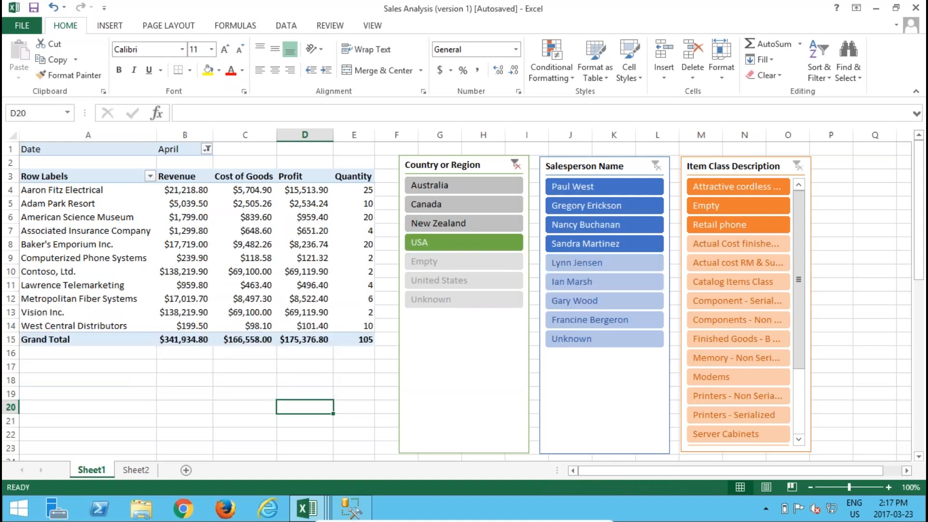
{"action": "mouse_move", "coordinate": [287, 292]}
{"action": "left_click", "coordinate": [573, 184]}
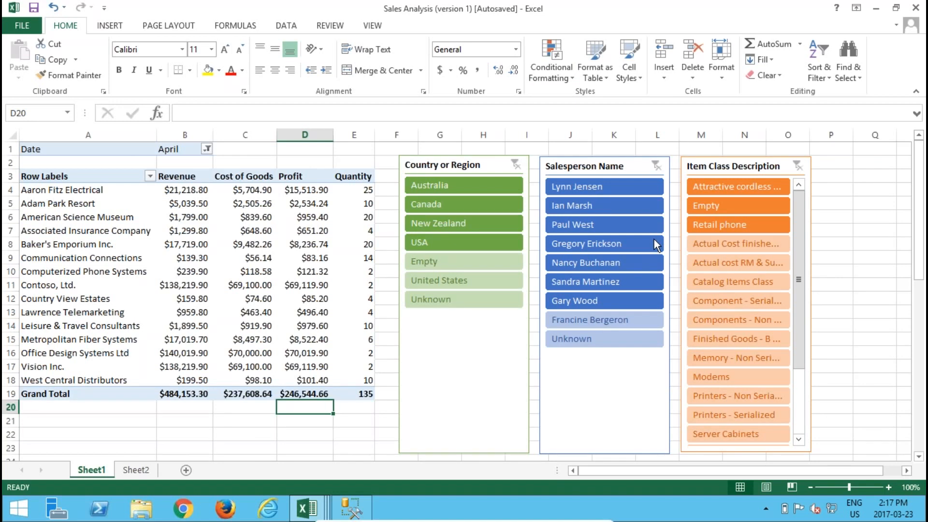
Switch to the blank Book3 workbook.
{"action": "left_click", "coordinate": [306, 508]}
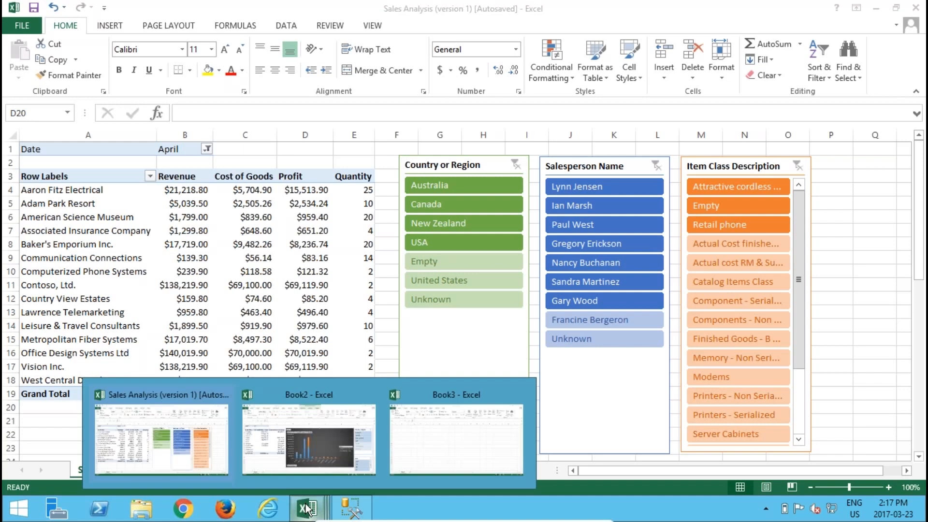
{"action": "left_click", "coordinate": [460, 439]}
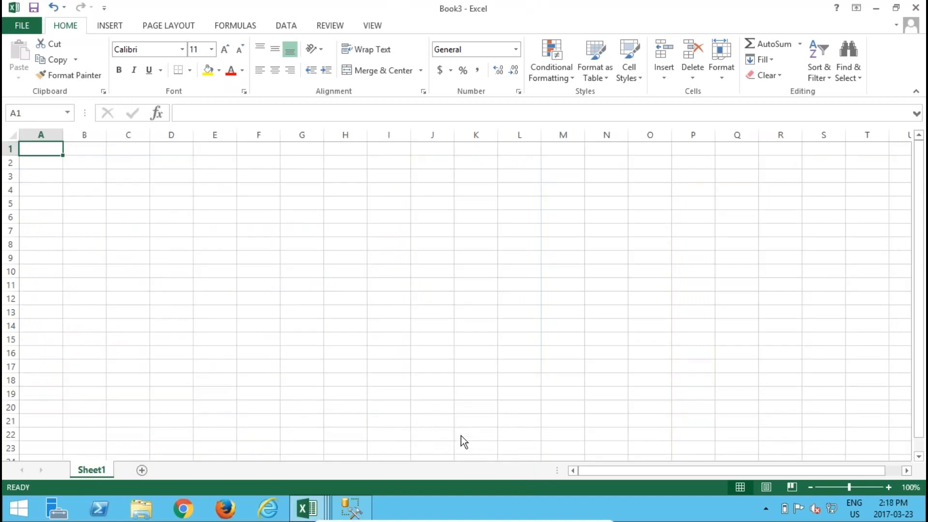
Start a new external data connection from Analysis Services to server "." using Windows Authentication.
{"action": "left_click", "coordinate": [288, 26]}
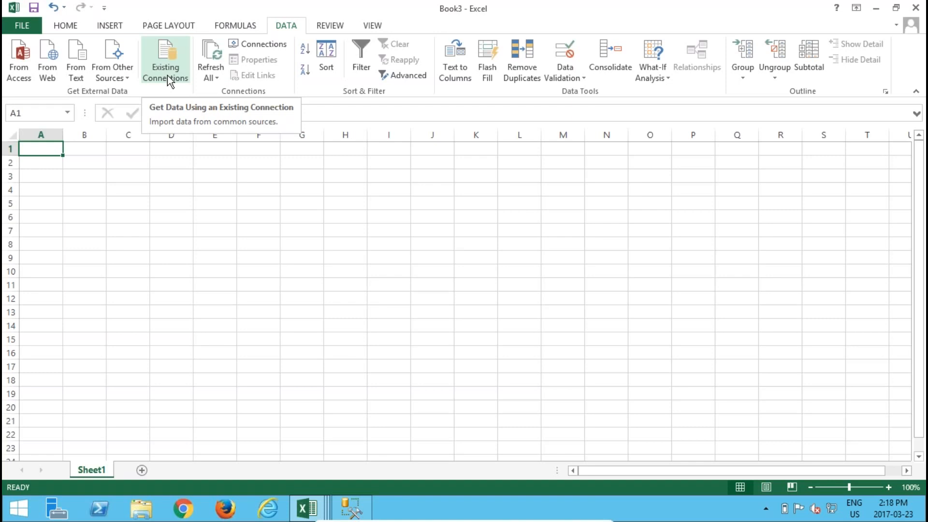
{"action": "left_click", "coordinate": [113, 75]}
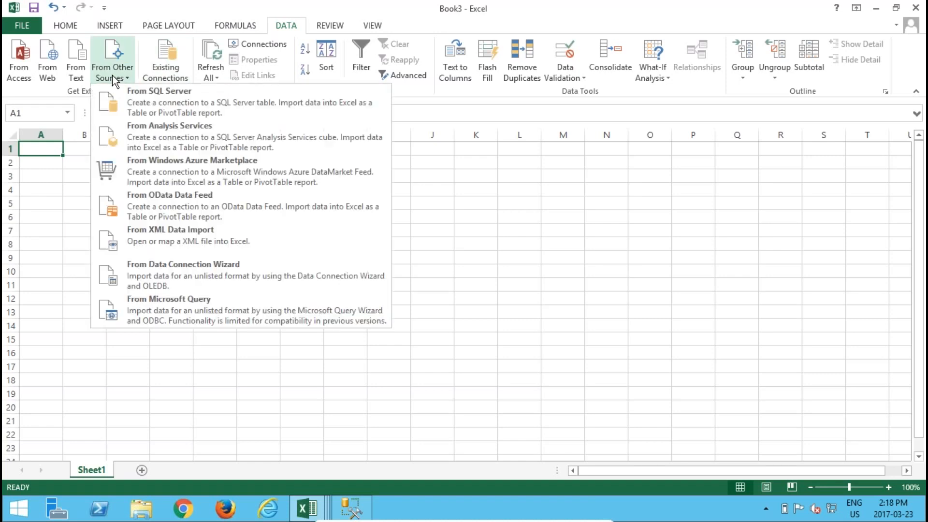
{"action": "left_click", "coordinate": [160, 148]}
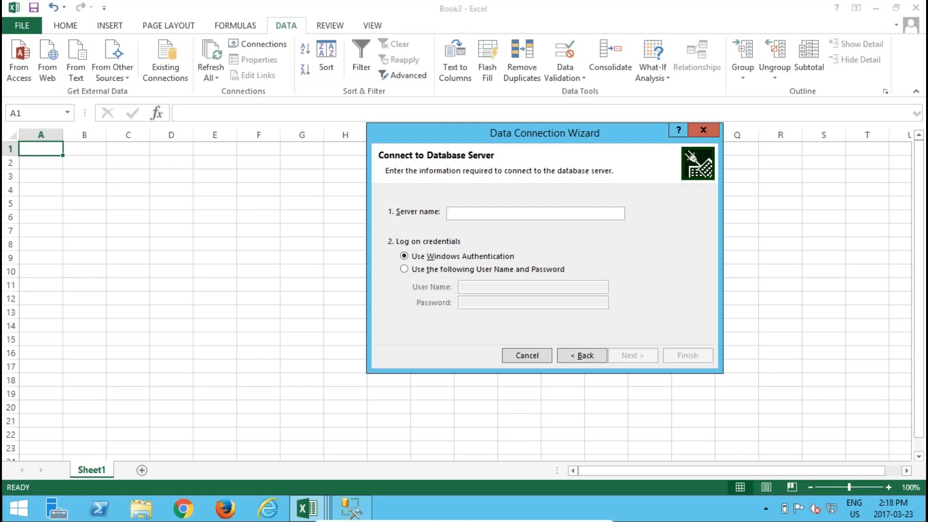
{"action": "type", "text": "."}
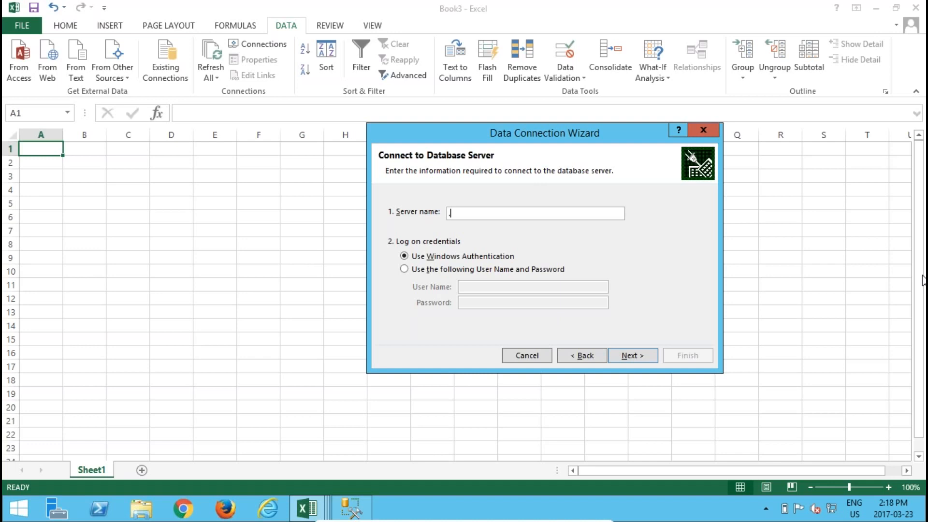
{"action": "key", "text": "Return"}
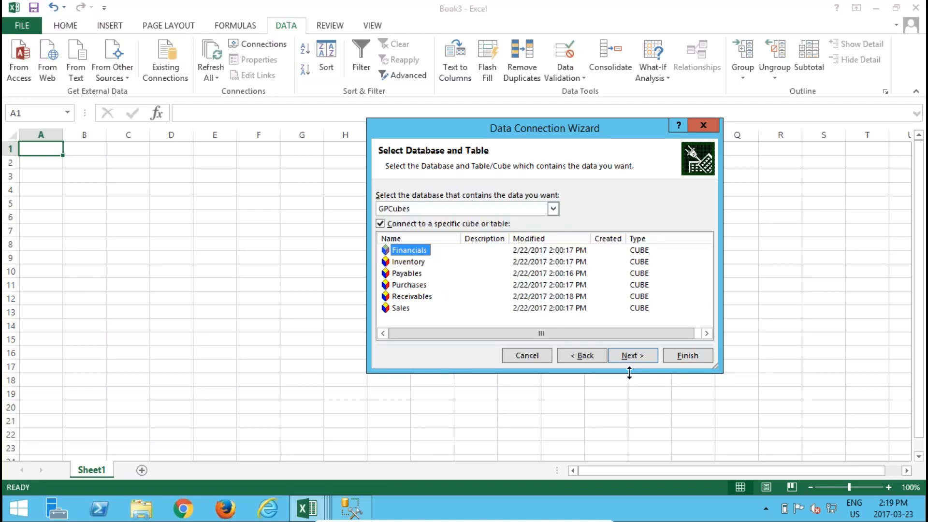
Try to save a connection file for the Sales cube in GPCubes, decline replacing the existing file, and cancel the wizard.
{"action": "left_click", "coordinate": [397, 309]}
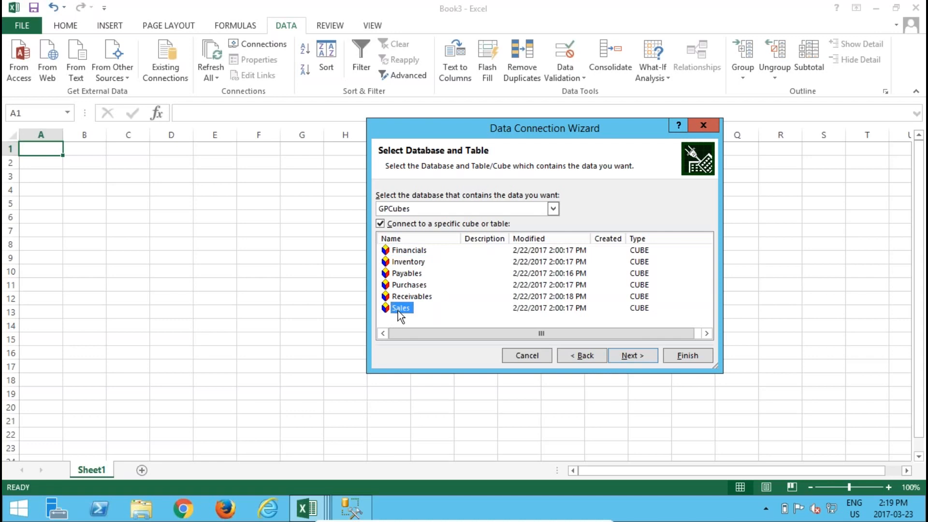
{"action": "left_click", "coordinate": [636, 354]}
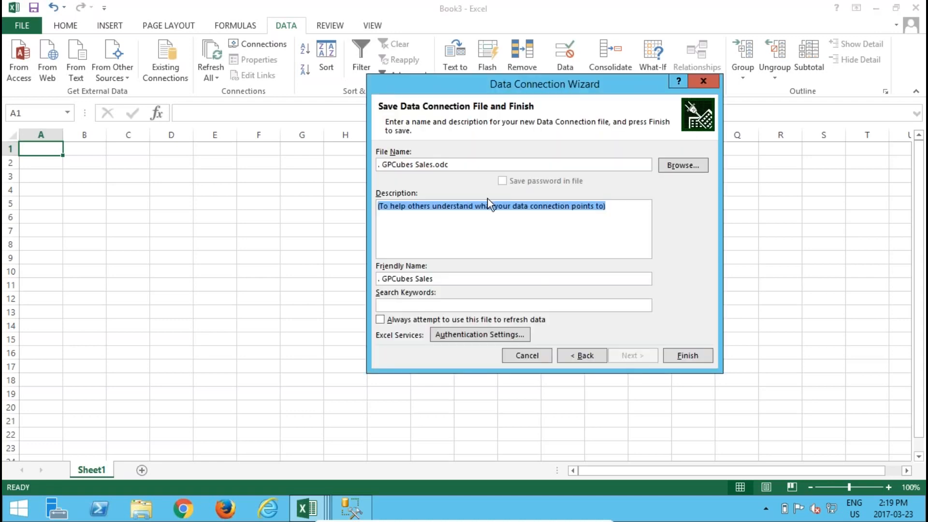
{"action": "left_click", "coordinate": [673, 355]}
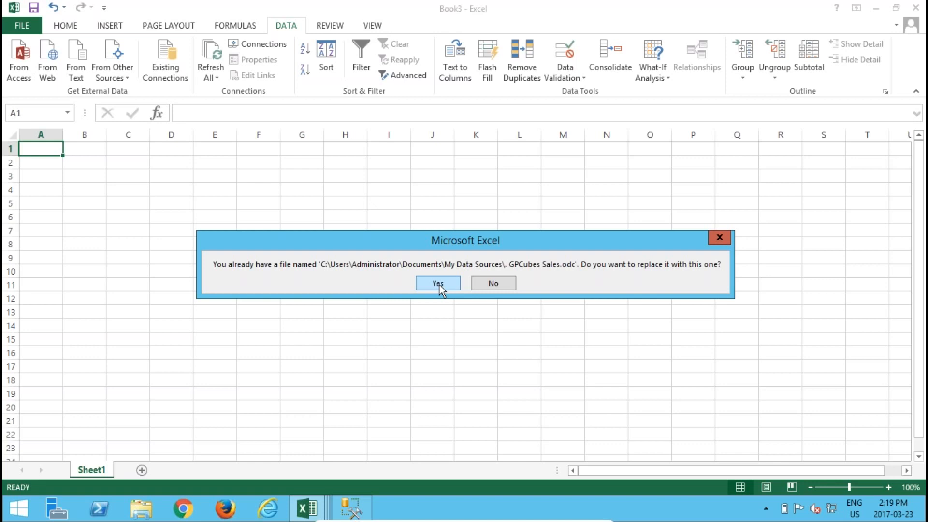
{"action": "left_click", "coordinate": [493, 284]}
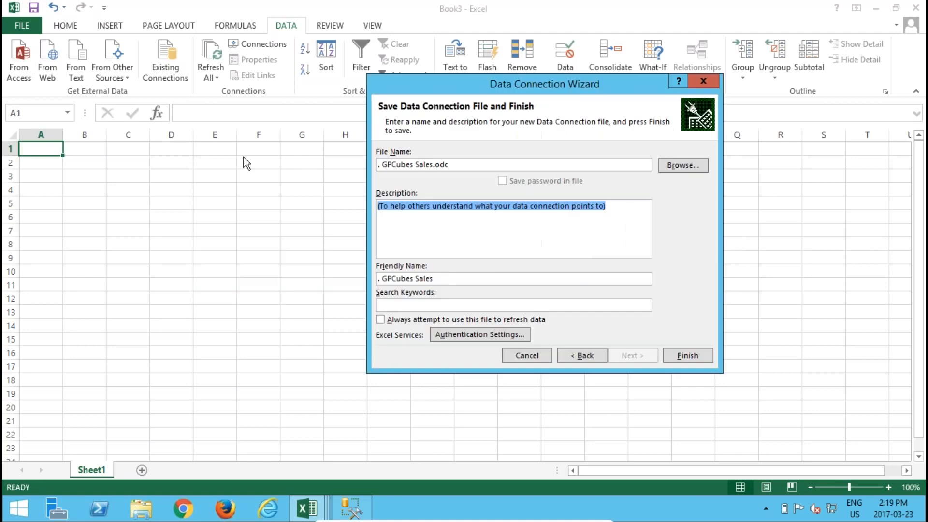
{"action": "left_click", "coordinate": [541, 357]}
Insert a PivotTable Report at cell A1 of the existing worksheet from the existing ". GPCubes Sales" connection.
{"action": "left_click", "coordinate": [165, 77]}
{"action": "left_click", "coordinate": [358, 245]}
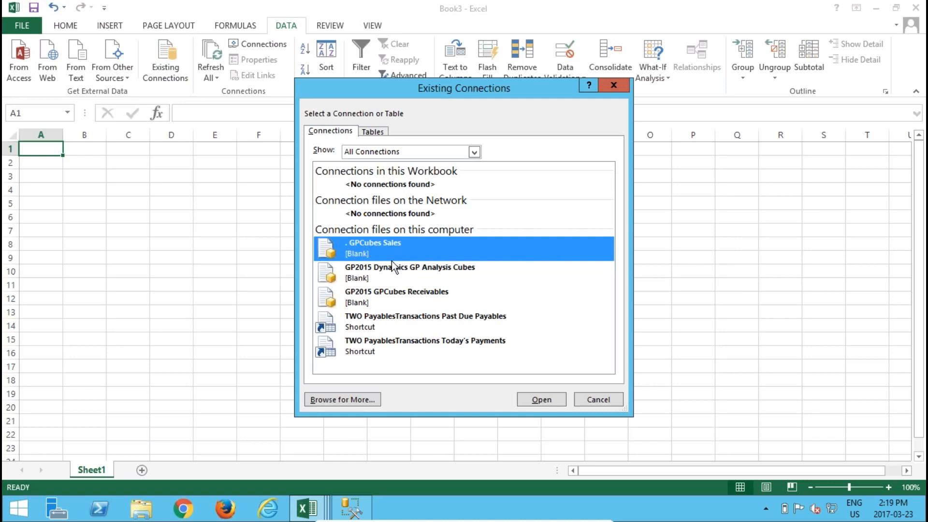
{"action": "left_click", "coordinate": [541, 399]}
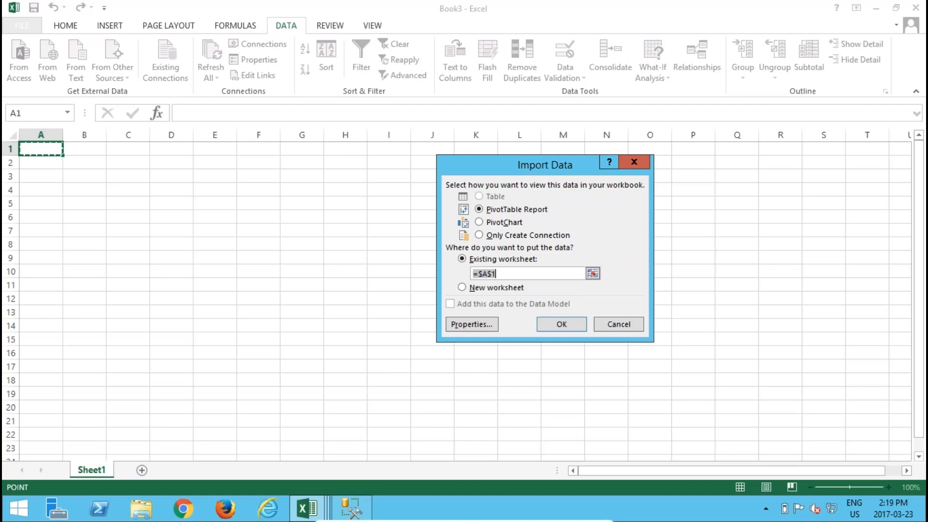
{"action": "left_click", "coordinate": [554, 327]}
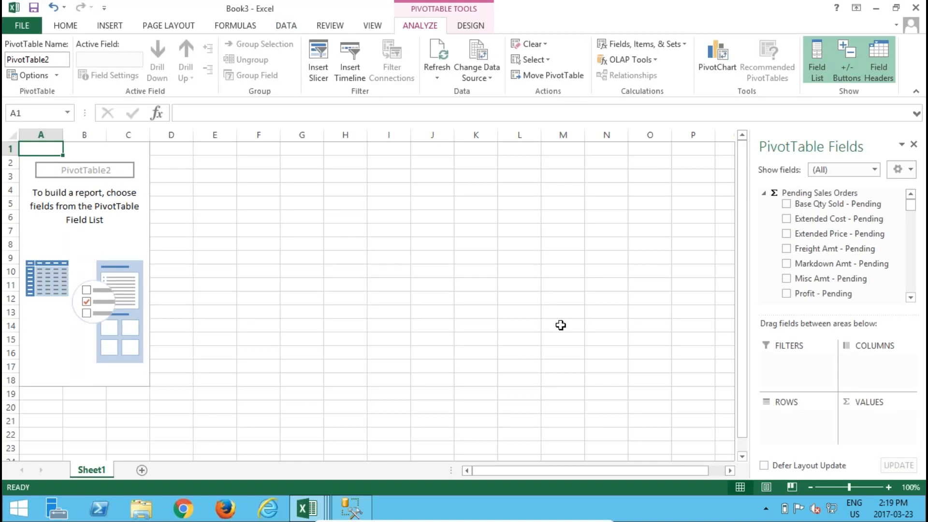
Collapse the Pending Sales Orders, Sales Detail and Values groups in the field list and look over the Company and Customers fields.
{"action": "left_click", "coordinate": [763, 193]}
{"action": "left_click", "coordinate": [763, 213]}
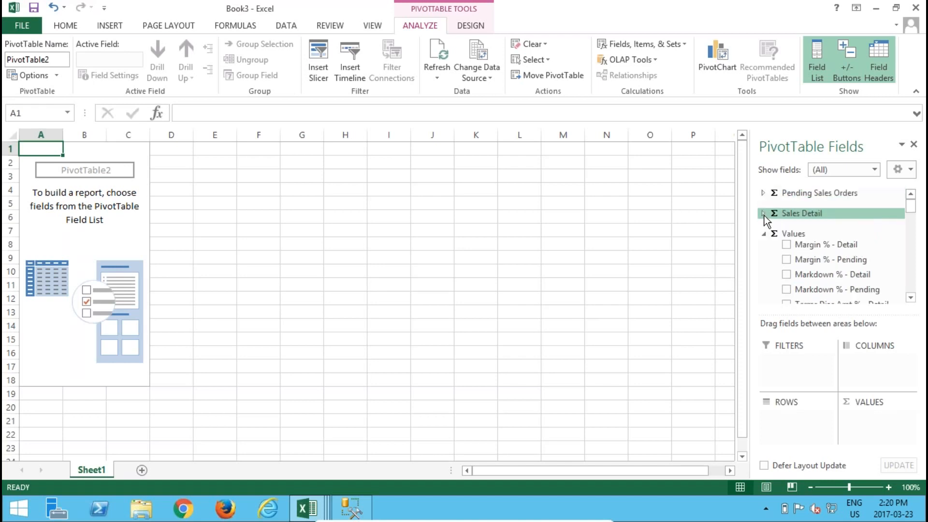
{"action": "left_click", "coordinate": [763, 234]}
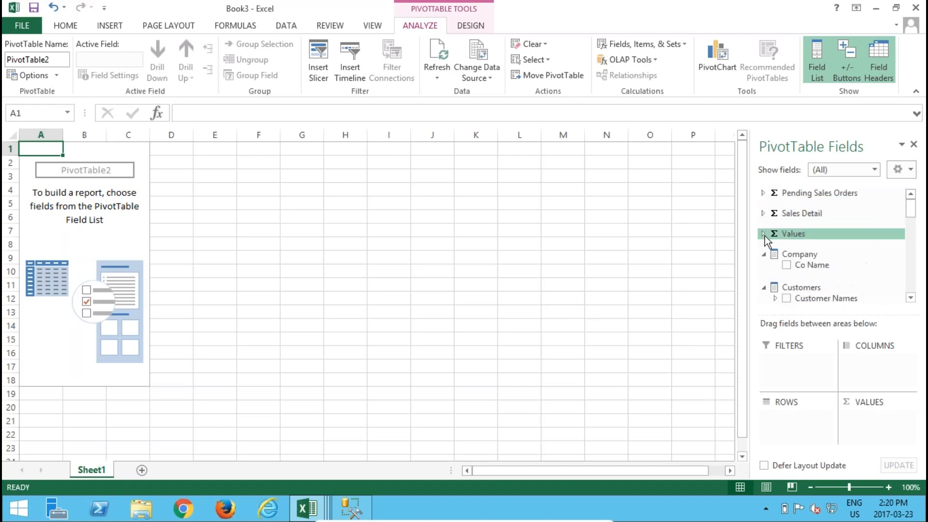
{"action": "left_click", "coordinate": [910, 298]}
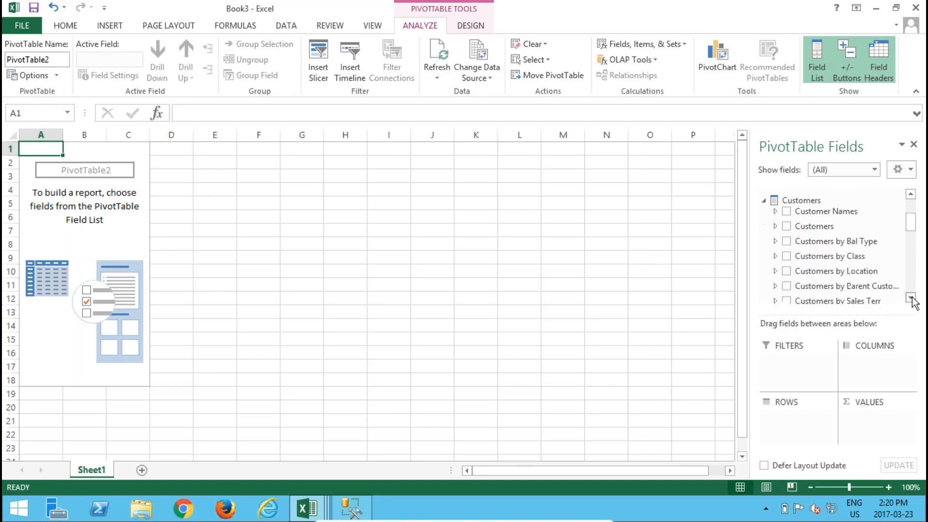
{"action": "left_click", "coordinate": [910, 298]}
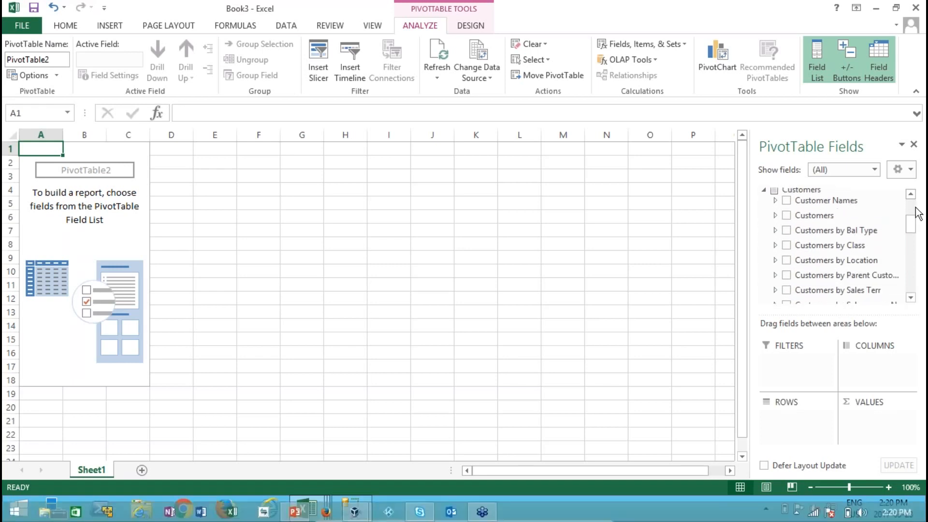
{"action": "left_click_drag", "start_coordinate": [911, 224], "coordinate": [904, 201]}
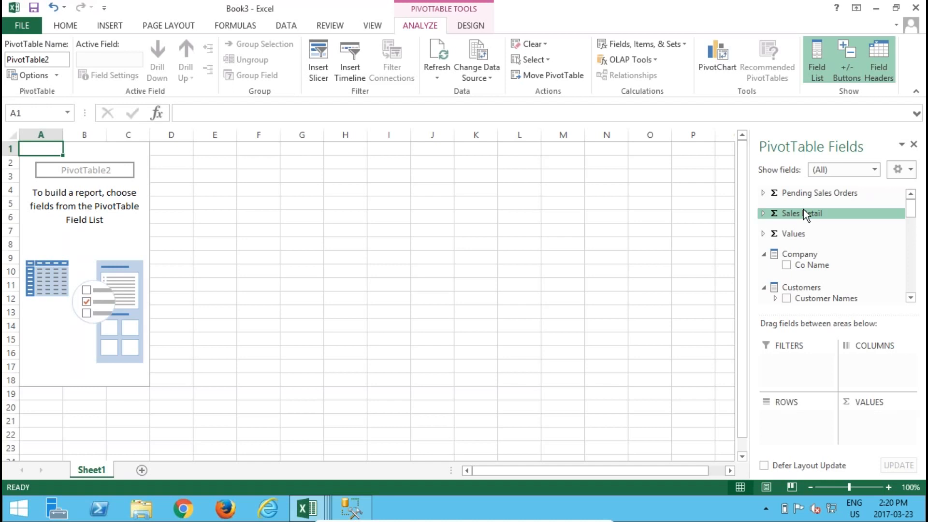
Try limiting the PivotTable field list to Sales Detail, collapse its Sales Detail and Values groups, and show all fields again.
{"action": "left_click", "coordinate": [875, 169]}
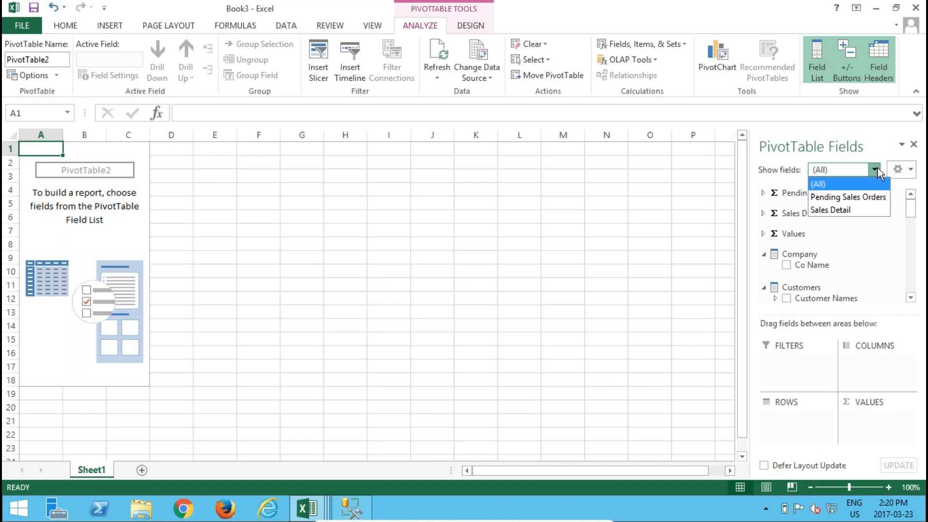
{"action": "left_click", "coordinate": [868, 209]}
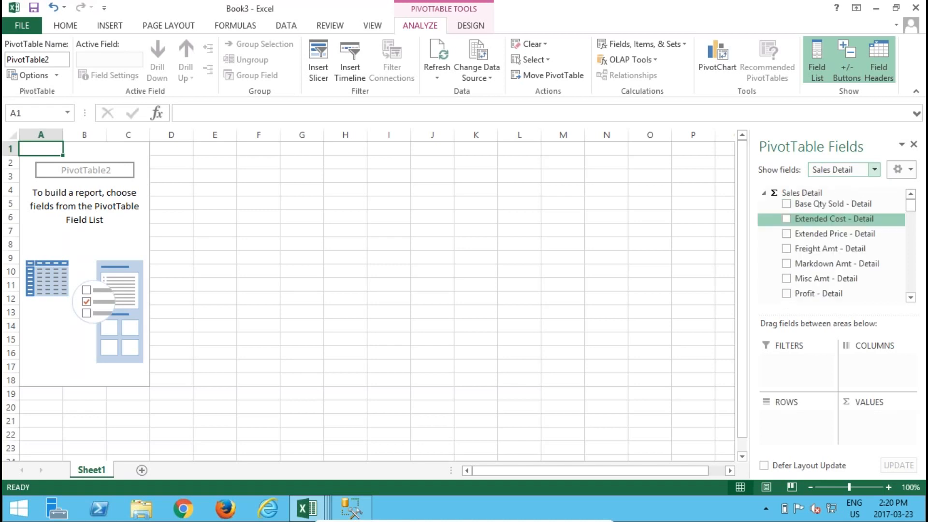
{"action": "left_click", "coordinate": [764, 194]}
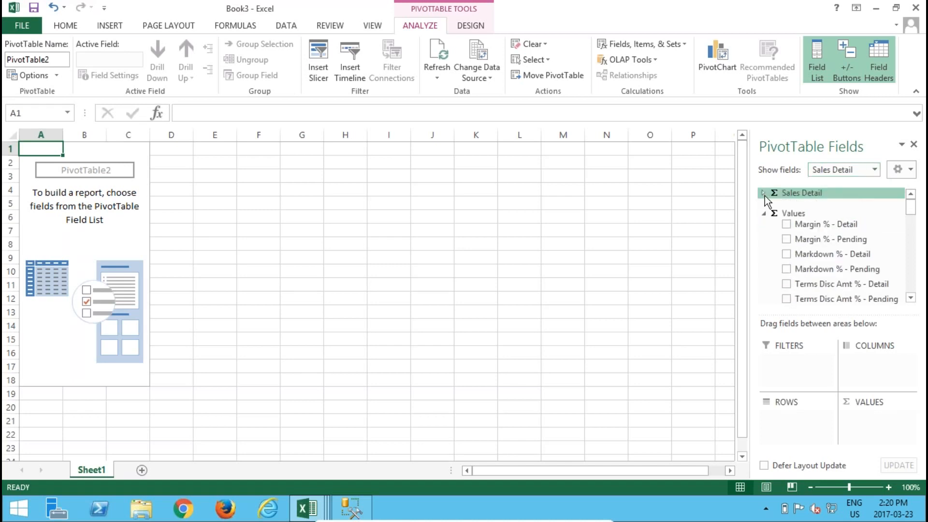
{"action": "left_click", "coordinate": [764, 212]}
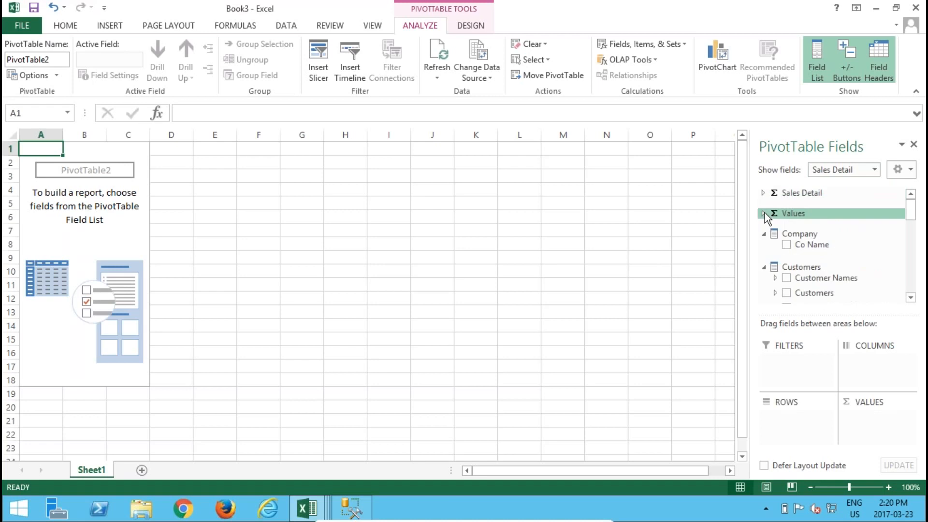
{"action": "left_click", "coordinate": [876, 169]}
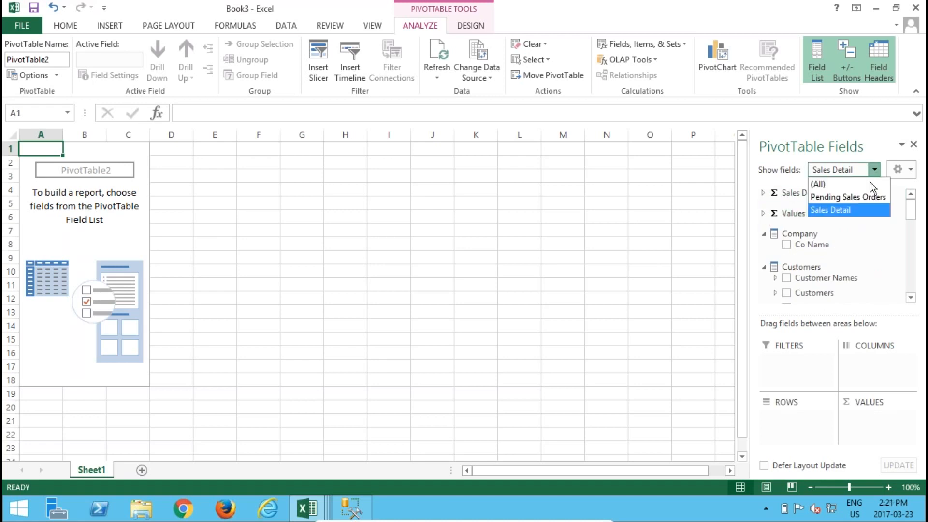
{"action": "left_click", "coordinate": [847, 184]}
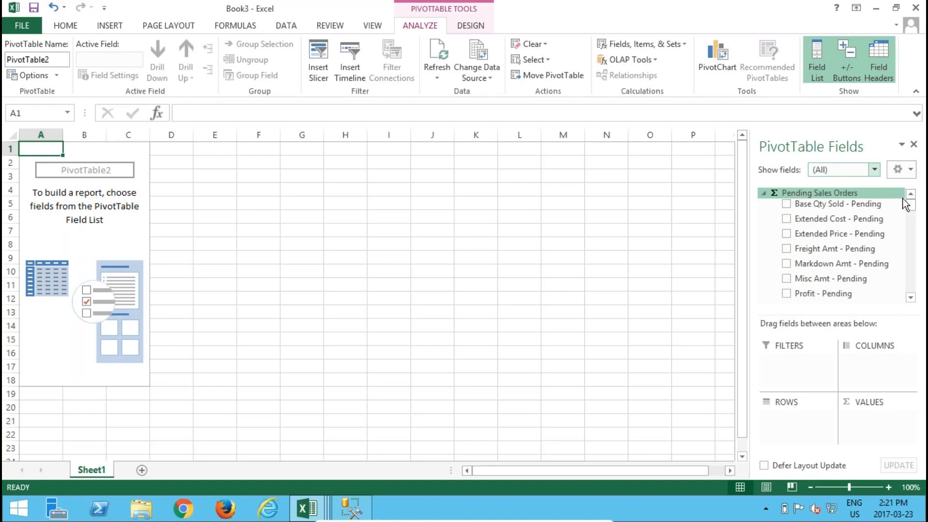
Look through the whole PivotTable field list, from the pending, detail and calculated measures to the customer and Sales Detail dimension fields.
{"action": "left_click_drag", "start_coordinate": [910, 206], "coordinate": [912, 207]}
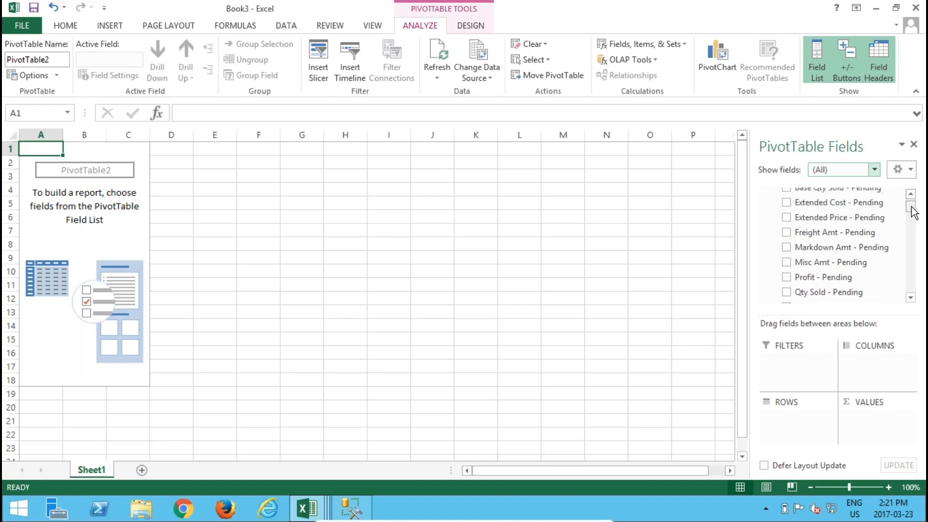
{"action": "left_click", "coordinate": [912, 235]}
{"action": "left_click", "coordinate": [911, 236]}
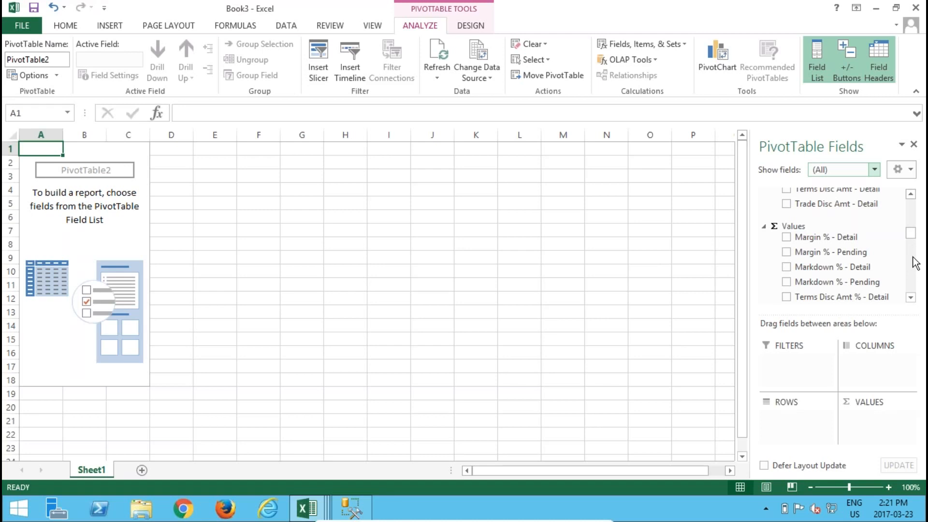
{"action": "left_click", "coordinate": [912, 257]}
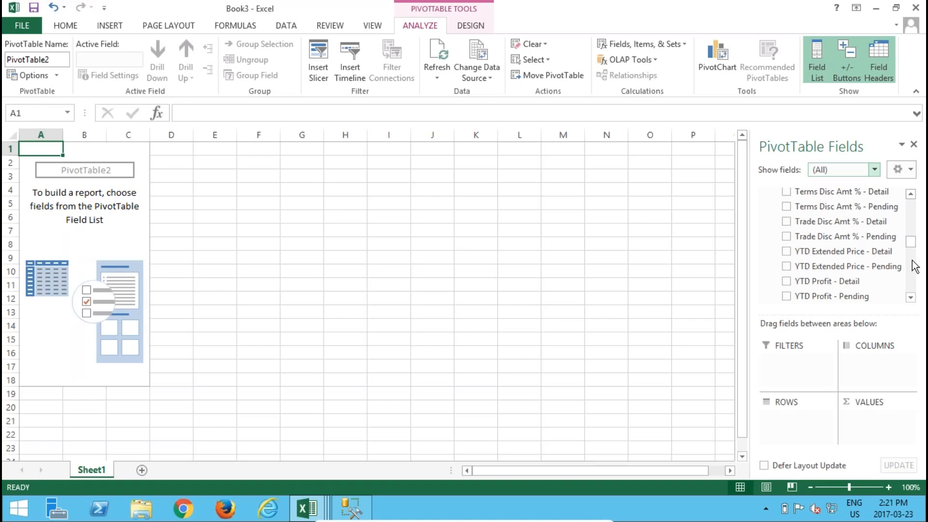
{"action": "left_click", "coordinate": [914, 266]}
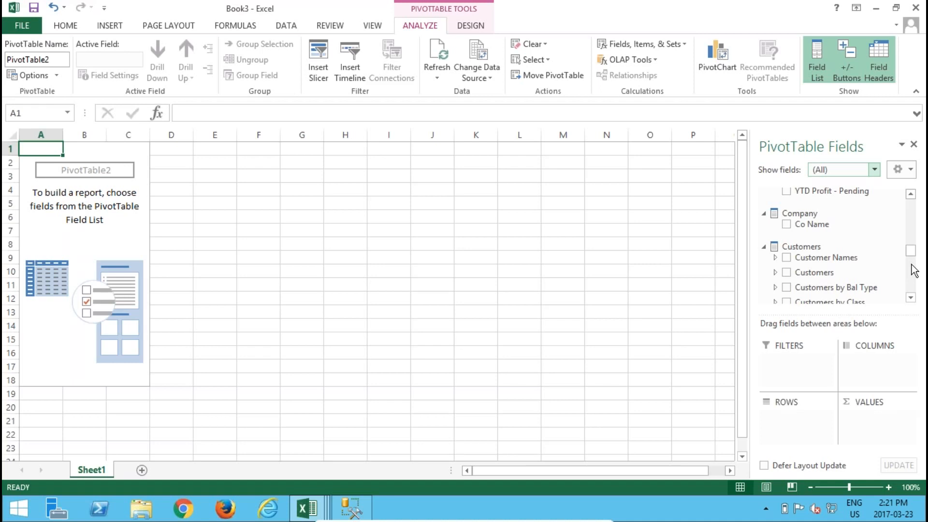
{"action": "left_click", "coordinate": [913, 269]}
{"action": "left_click_drag", "start_coordinate": [910, 261], "coordinate": [907, 296]}
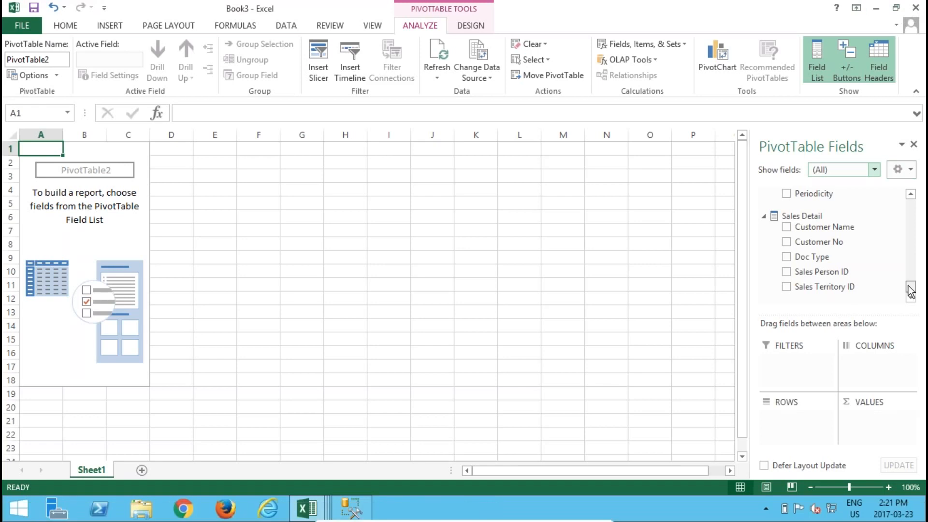
{"action": "left_click_drag", "start_coordinate": [908, 290], "coordinate": [909, 197]}
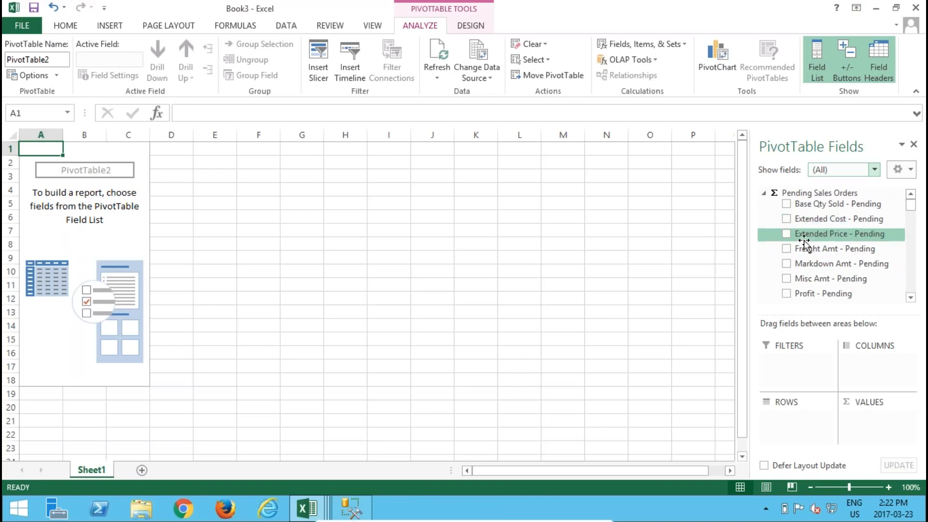
Add Extended Price - Detail and Extended Price - Pending to the PivotTable's values.
{"action": "scroll", "coordinate": [915, 257], "scroll_direction": "down", "scroll_amount": 4}
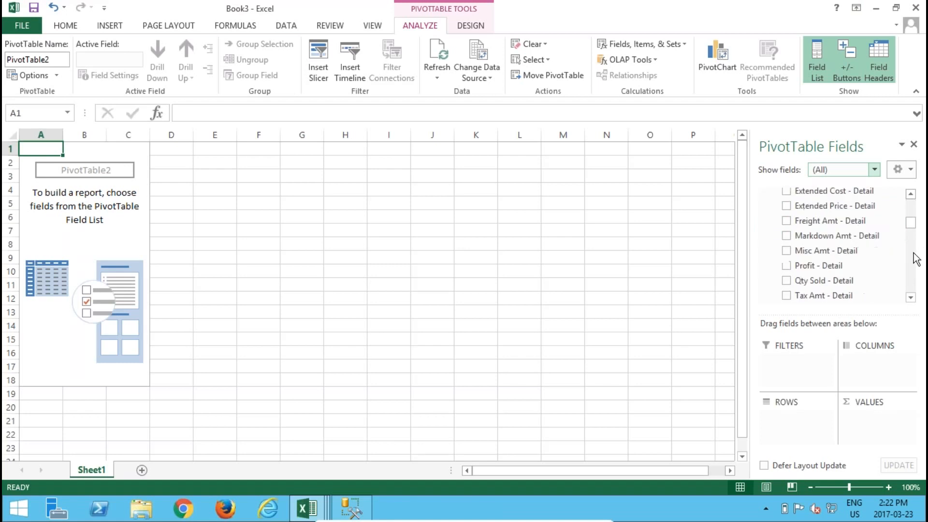
{"action": "left_click", "coordinate": [786, 205]}
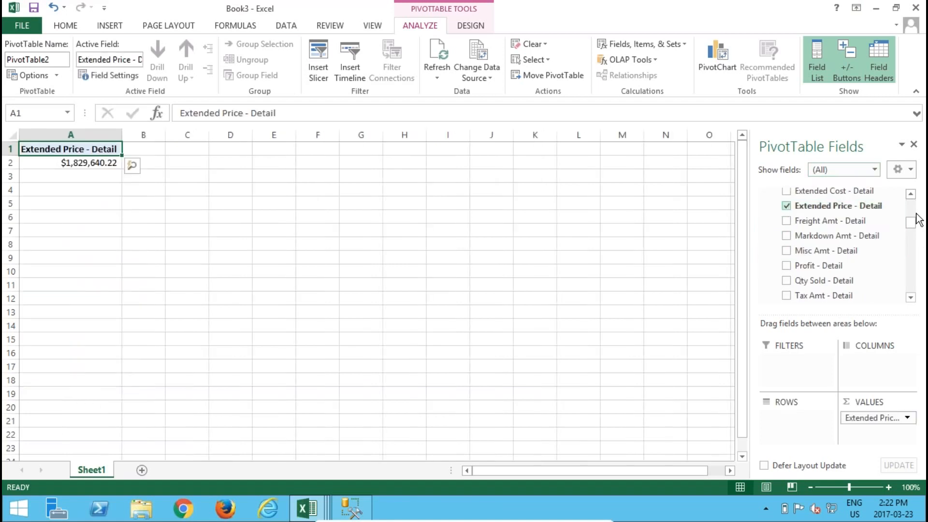
{"action": "scroll", "coordinate": [914, 216], "scroll_direction": "up", "scroll_amount": 2}
{"action": "scroll", "coordinate": [915, 216], "scroll_direction": "up", "scroll_amount": 2}
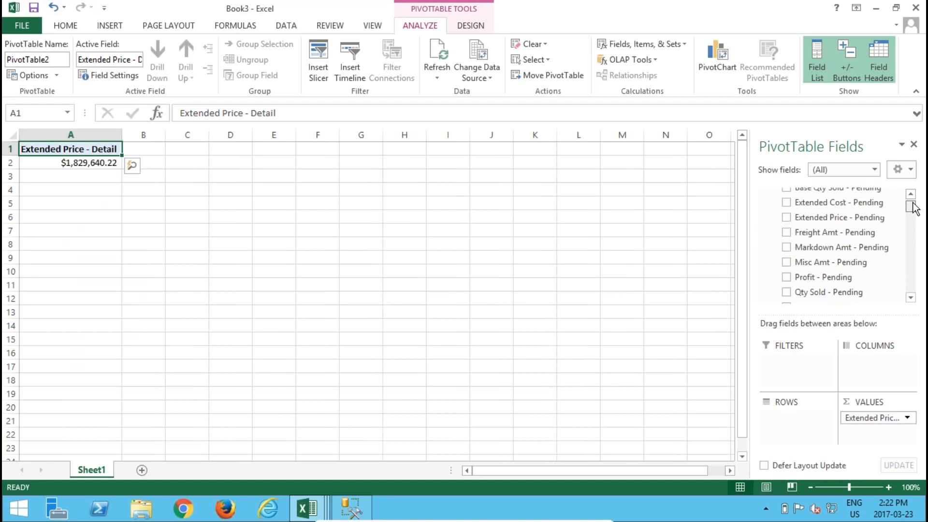
{"action": "left_click", "coordinate": [787, 217]}
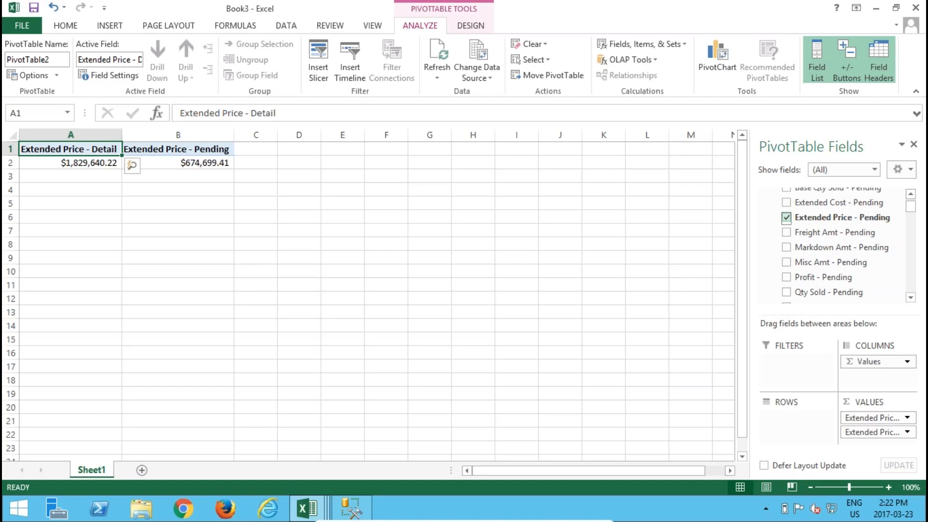
Rename the Extended Price - Detail value heading in A1 as Posted Sales.
{"action": "right_click", "coordinate": [75, 153]}
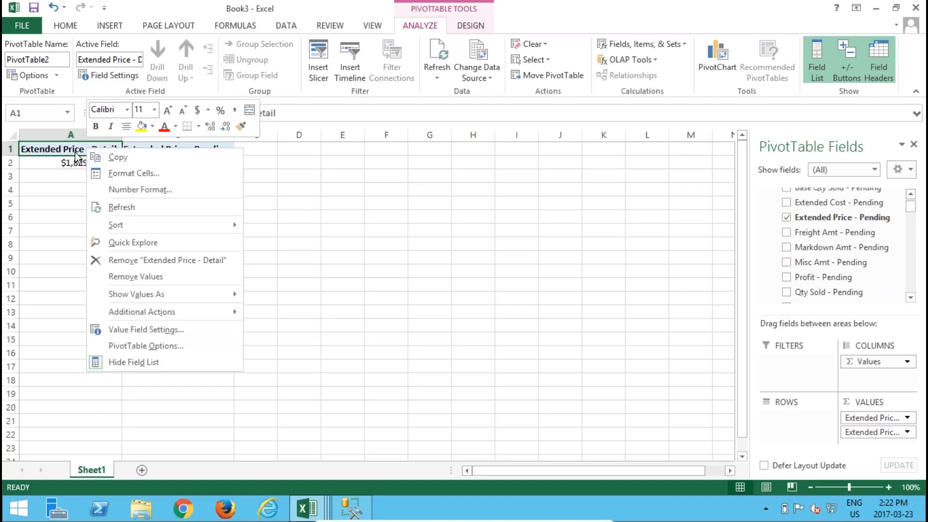
{"action": "key", "text": "Escape"}
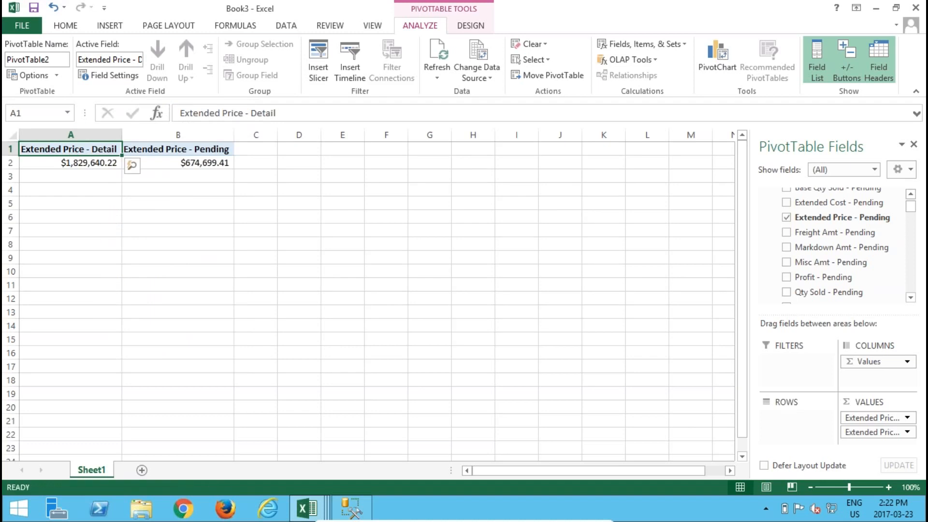
{"action": "left_click", "coordinate": [290, 113]}
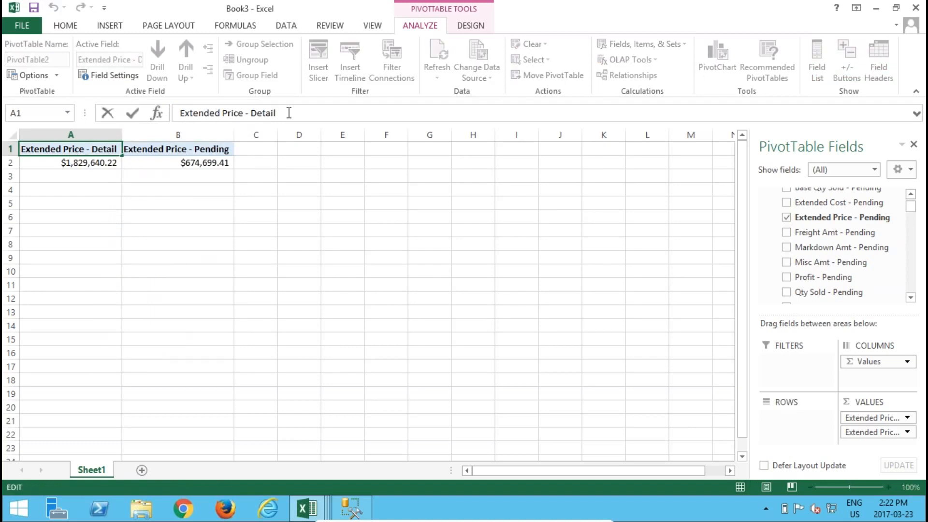
{"action": "left_click_drag", "start_coordinate": [275, 113], "coordinate": [180, 113]}
{"action": "type", "text": "Posted Sales"}
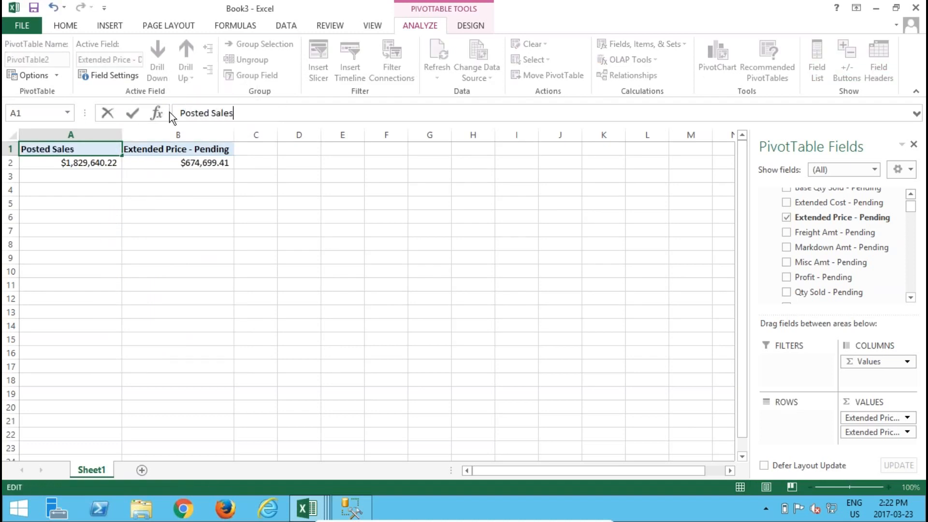
Rename the Extended Price - Pending value heading in B1 as Open Orders.
{"action": "left_click", "coordinate": [160, 151]}
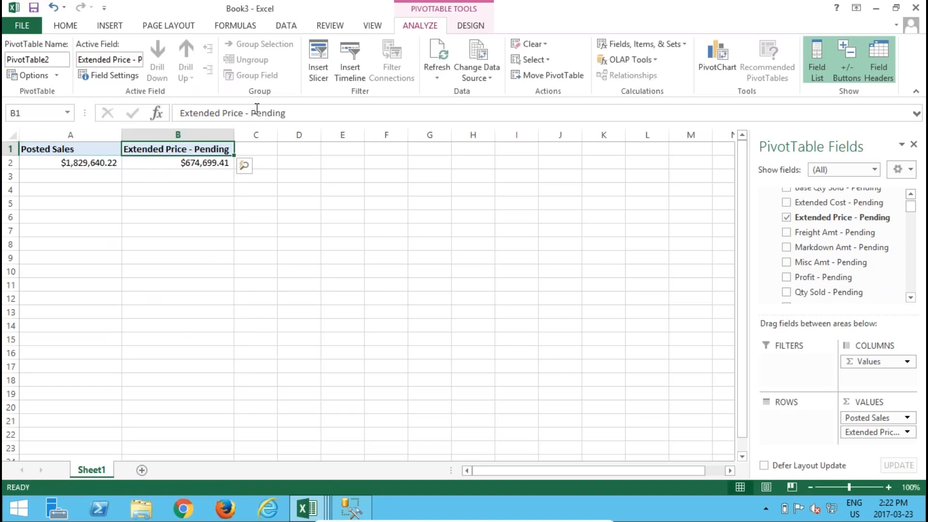
{"action": "left_click", "coordinate": [292, 113]}
{"action": "triple_click", "coordinate": [242, 113]}
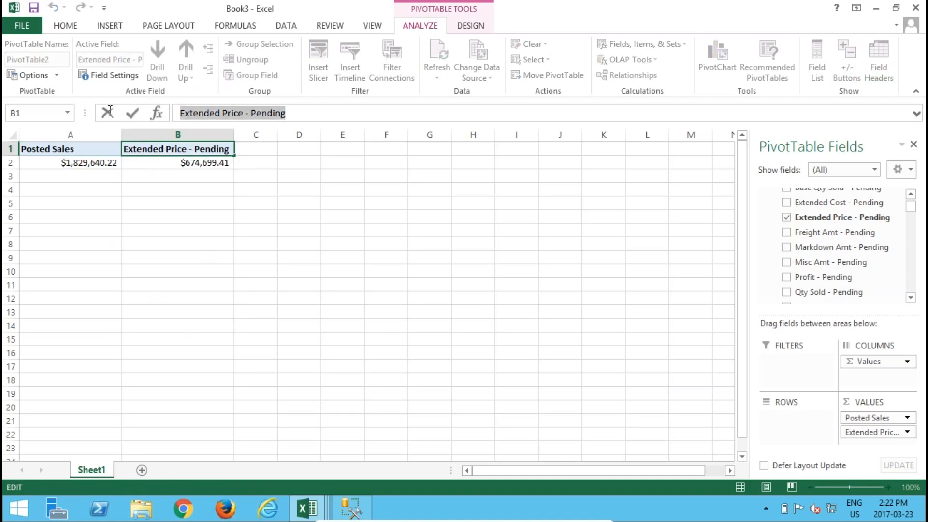
{"action": "type", "text": "OPen"}
{"action": "type", "text": "s"}
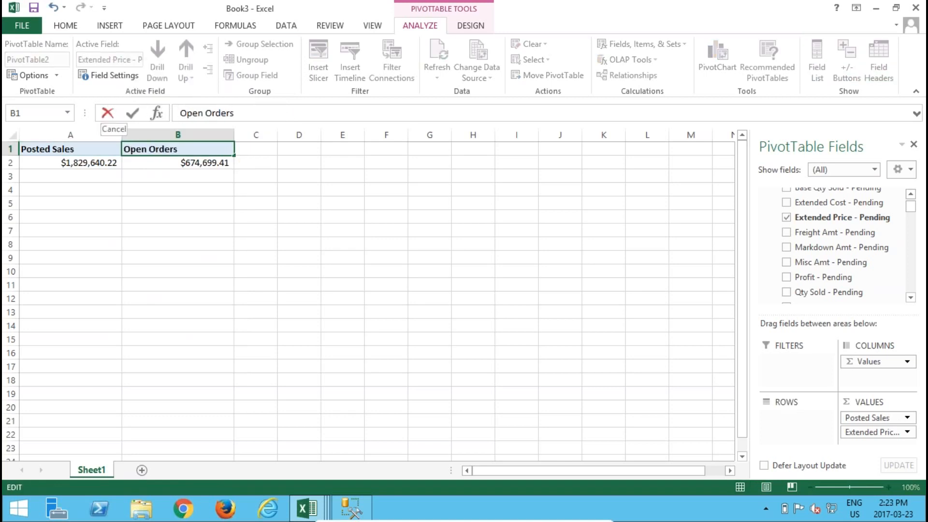
{"action": "key", "text": "Return"}
{"action": "key", "text": "Left"}
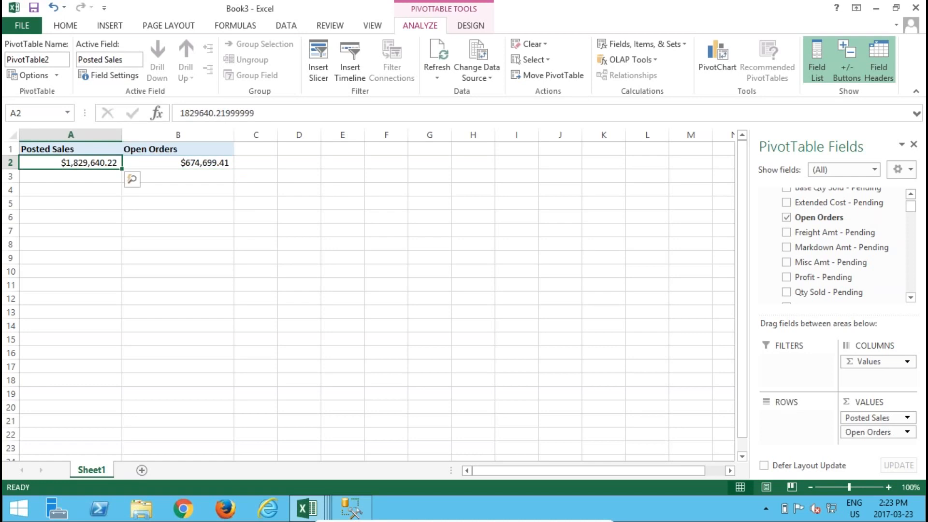
{"action": "key", "text": "Up"}
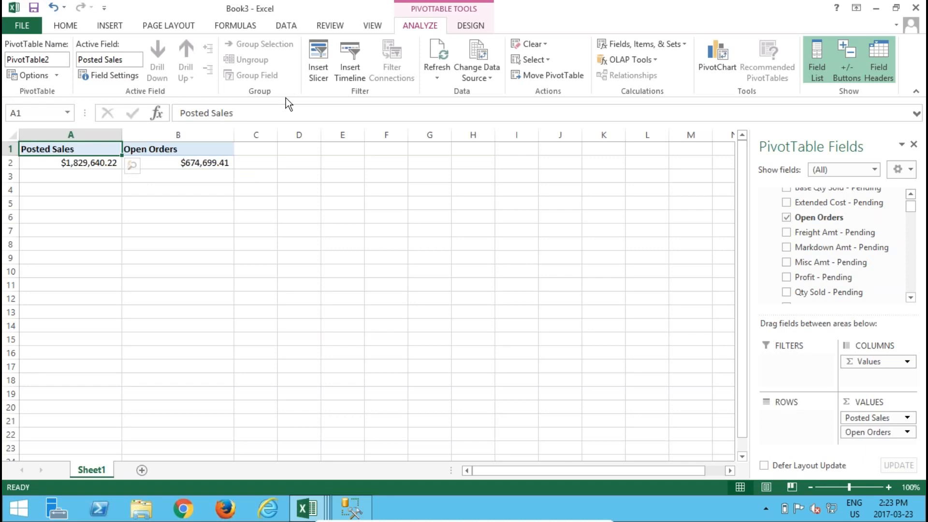
Add the Date hierarchy from Master Date to the PivotTable's filters.
{"action": "scroll", "coordinate": [899, 249], "scroll_direction": "down", "scroll_amount": 5}
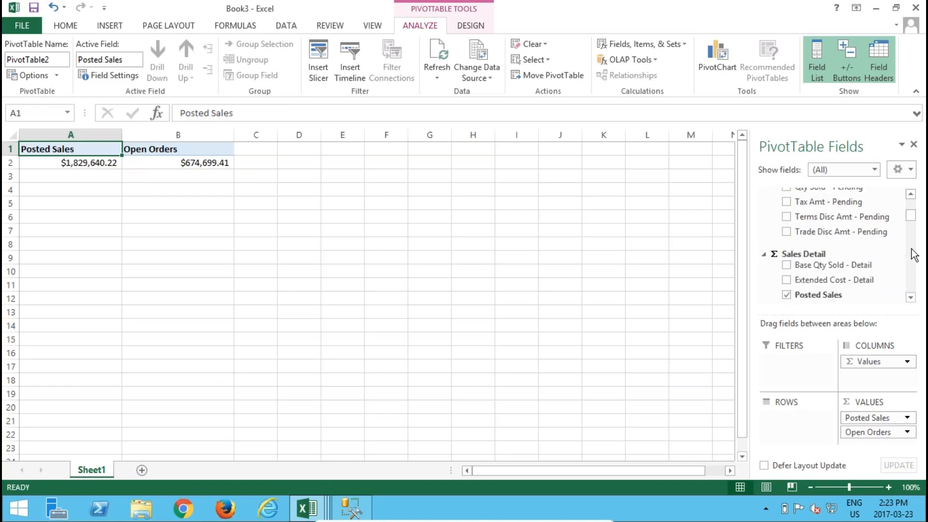
{"action": "scroll", "coordinate": [914, 261], "scroll_direction": "down", "scroll_amount": 10}
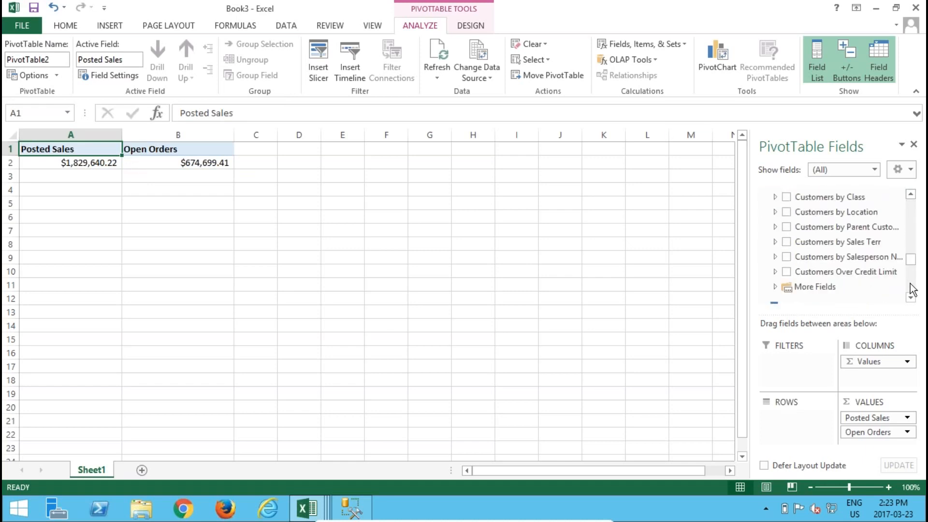
{"action": "scroll", "coordinate": [911, 290], "scroll_direction": "down", "scroll_amount": 3}
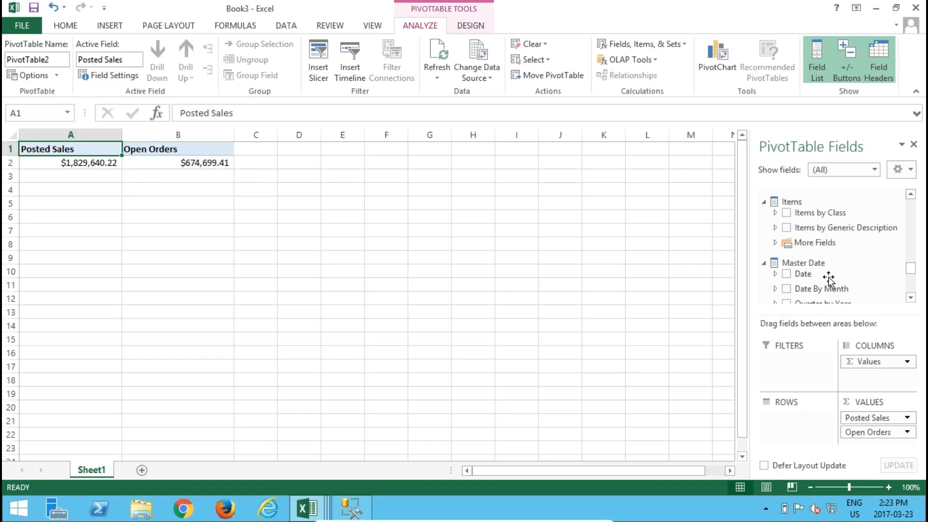
{"action": "left_click_drag", "start_coordinate": [802, 274], "coordinate": [797, 360]}
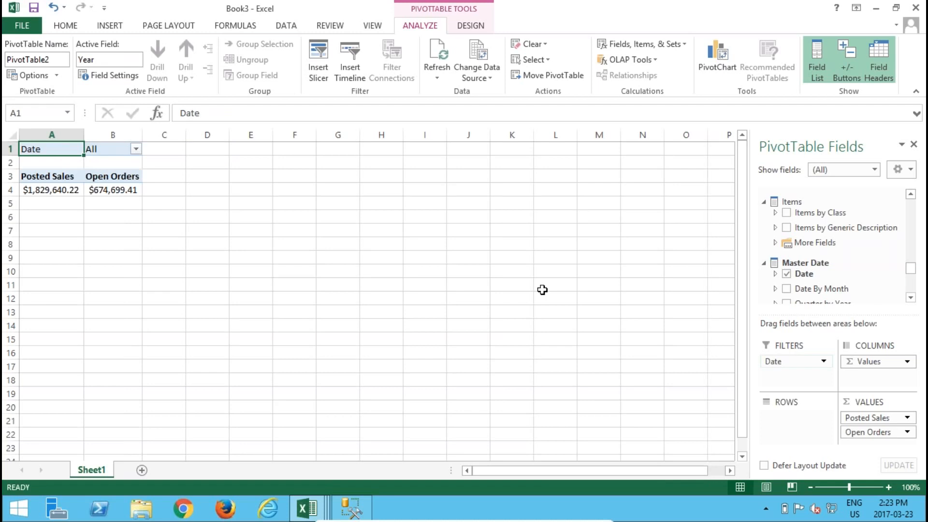
Filter the PivotTable's Date to the single year 2017, looking at its quarters in the date hierarchy.
{"action": "left_click", "coordinate": [136, 149]}
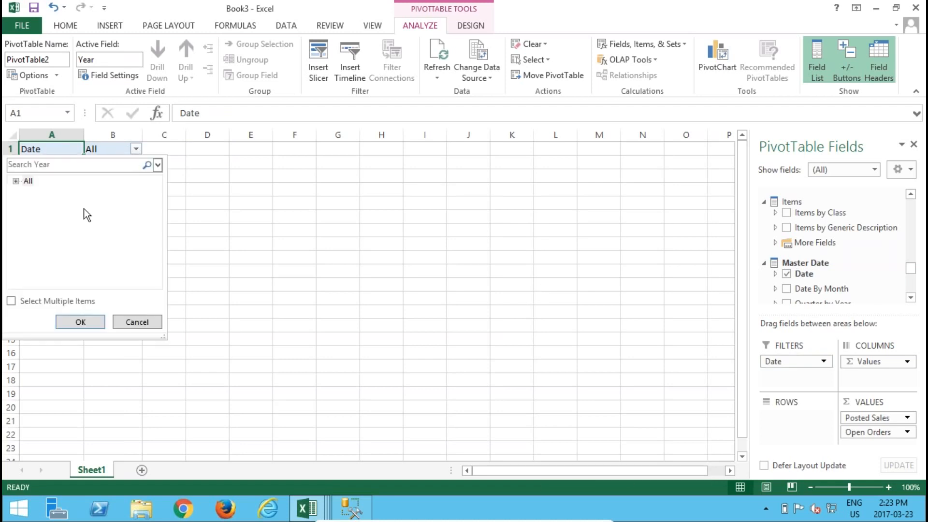
{"action": "left_click", "coordinate": [15, 181]}
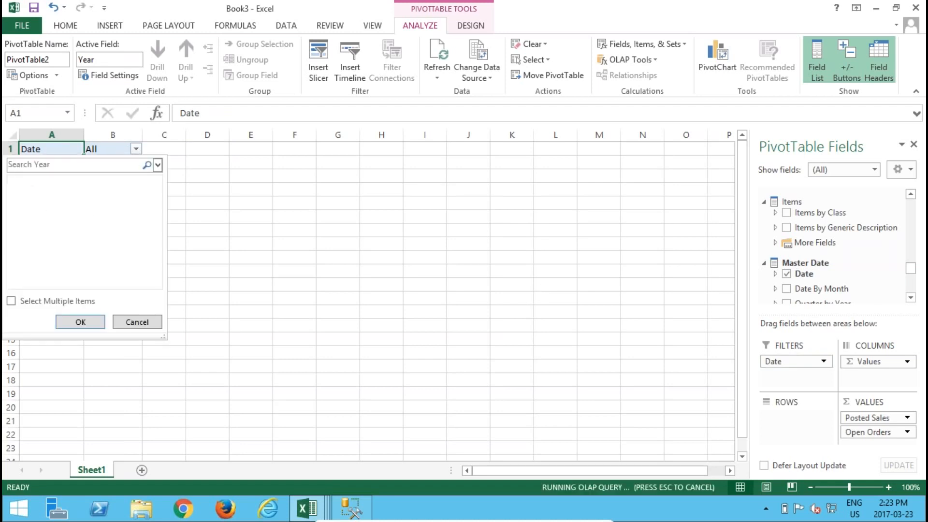
{"action": "left_click", "coordinate": [45, 279]}
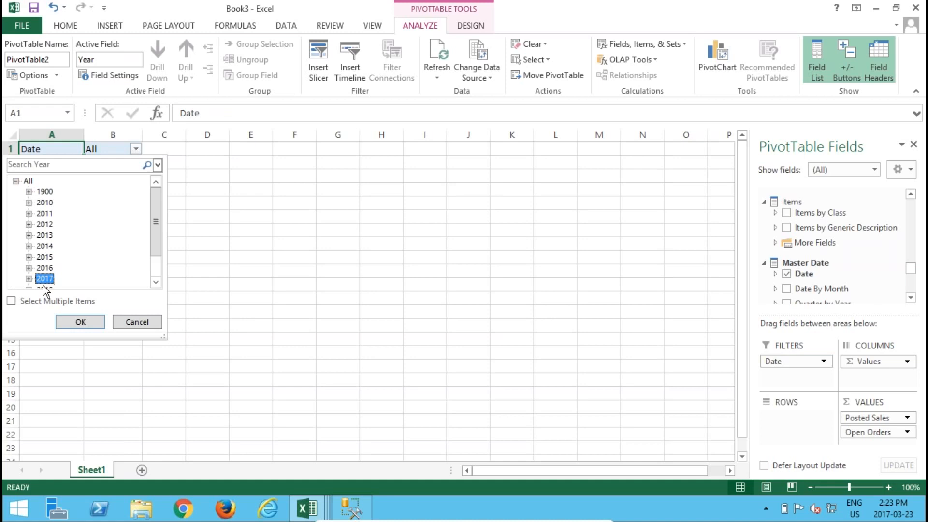
{"action": "left_click", "coordinate": [11, 301]}
{"action": "left_click", "coordinate": [11, 302]}
{"action": "left_click", "coordinate": [28, 279]}
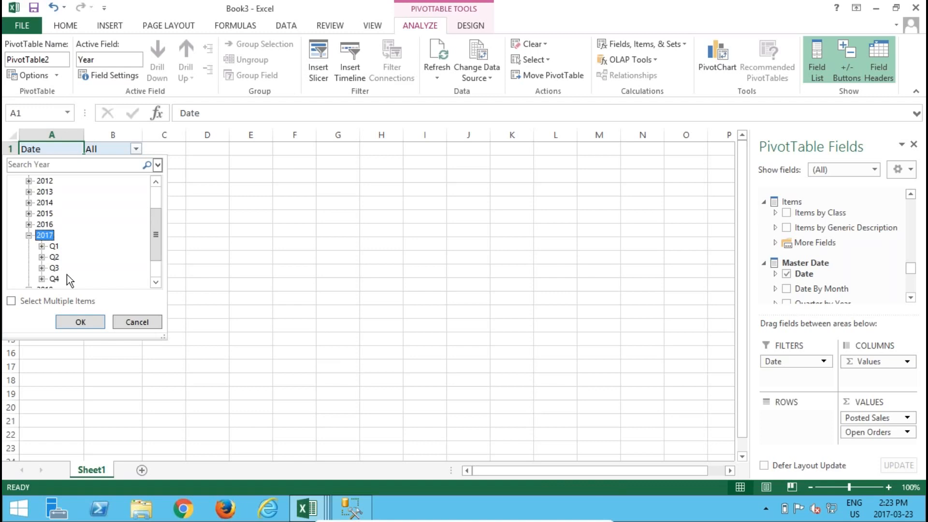
{"action": "left_click_drag", "start_coordinate": [152, 247], "coordinate": [152, 254]}
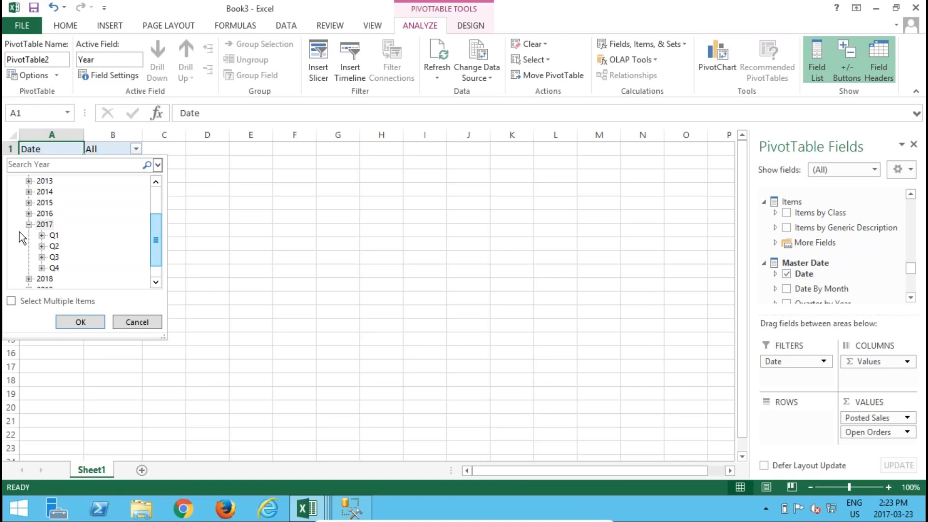
{"action": "left_click", "coordinate": [44, 225]}
{"action": "left_click", "coordinate": [80, 322]}
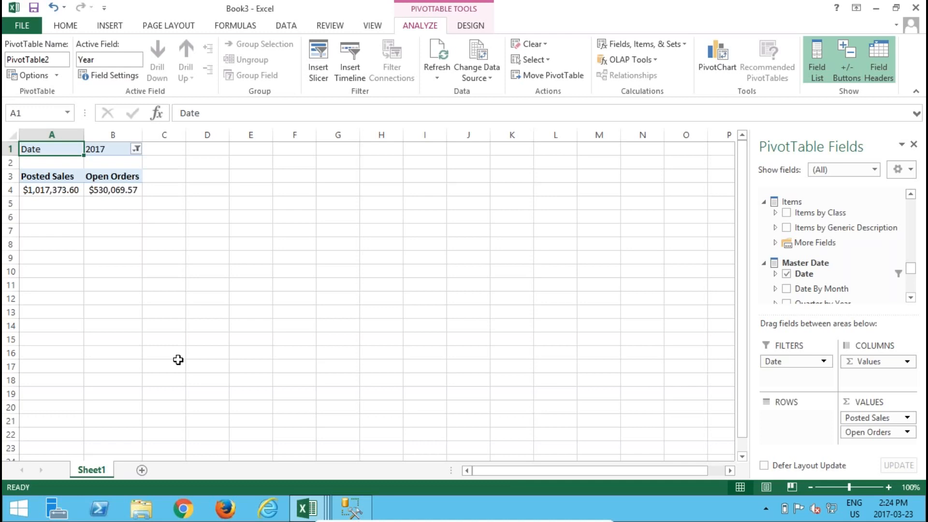
Look through the additional individual fields of the Customers dimension and collapse that group again.
{"action": "left_click", "coordinate": [912, 237]}
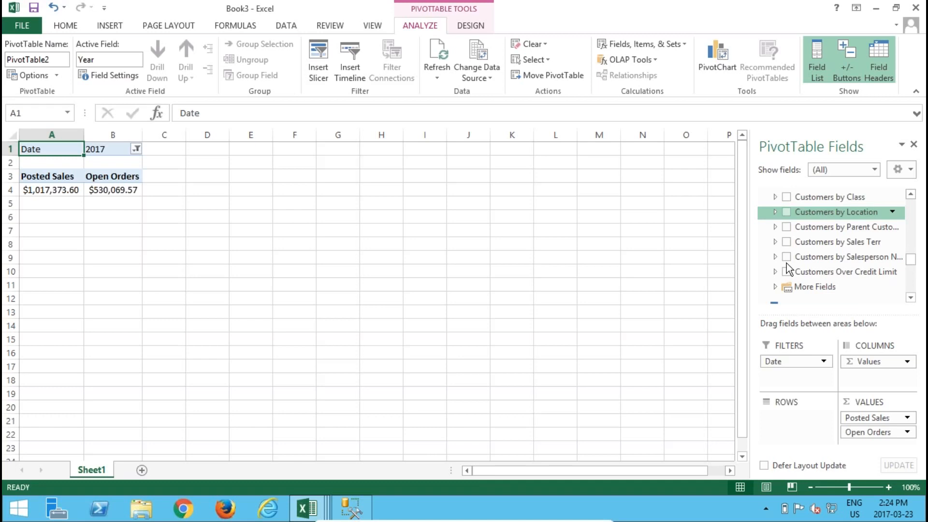
{"action": "left_click", "coordinate": [775, 287]}
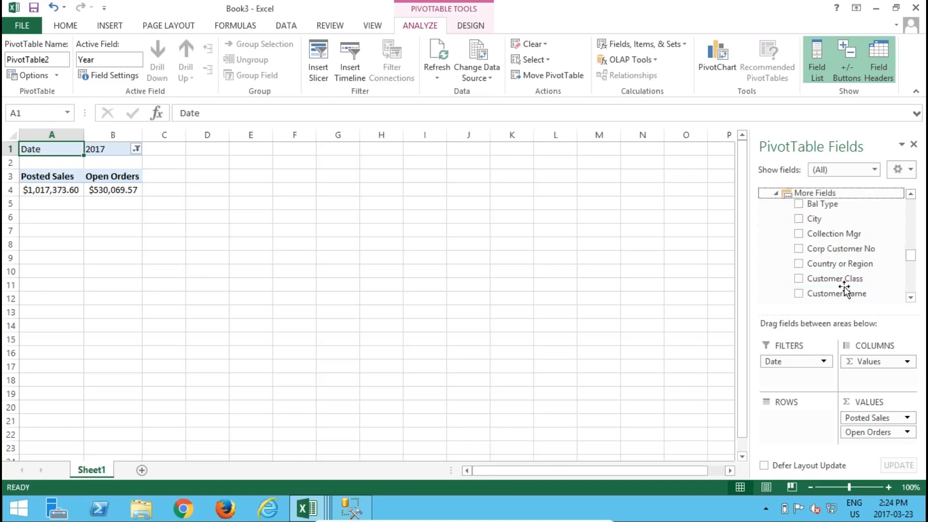
{"action": "scroll", "coordinate": [904, 289], "scroll_direction": "down", "scroll_amount": 6}
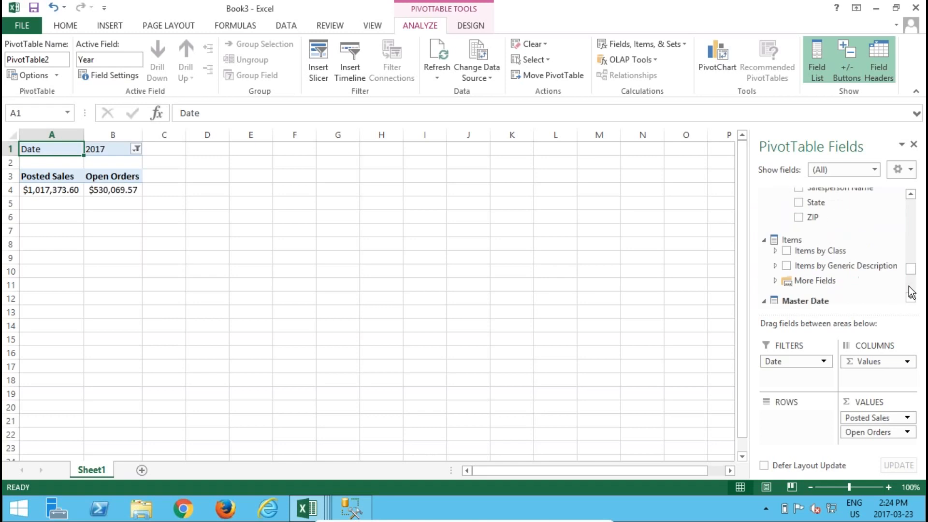
{"action": "left_click", "coordinate": [908, 237]}
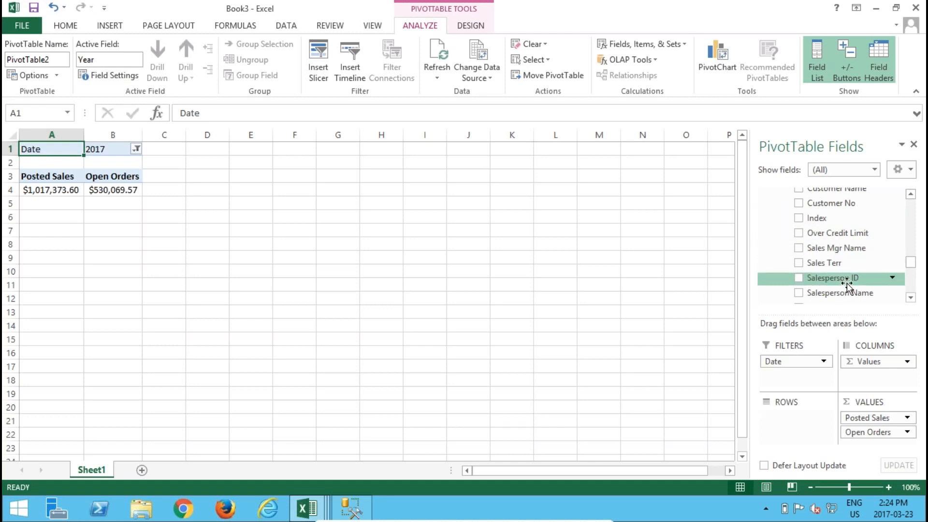
{"action": "scroll", "coordinate": [850, 262], "scroll_direction": "up", "scroll_amount": 3}
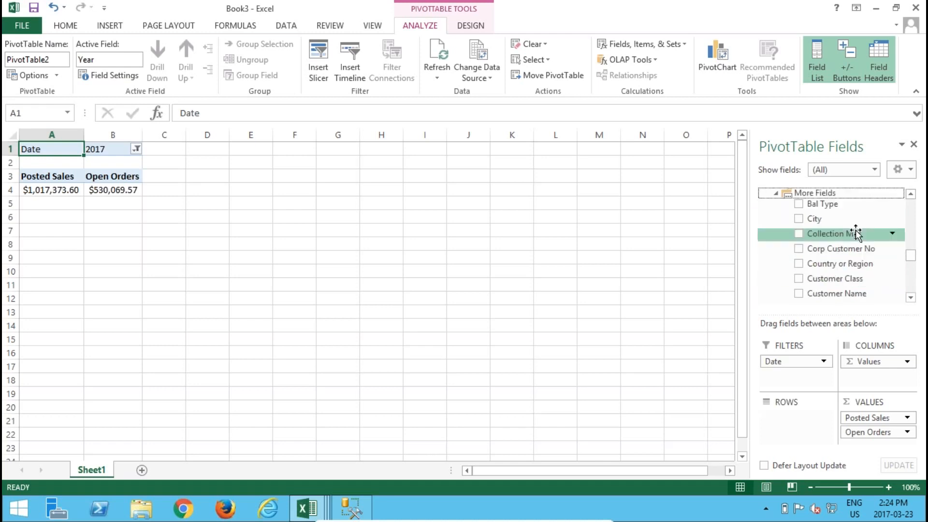
{"action": "left_click", "coordinate": [775, 193]}
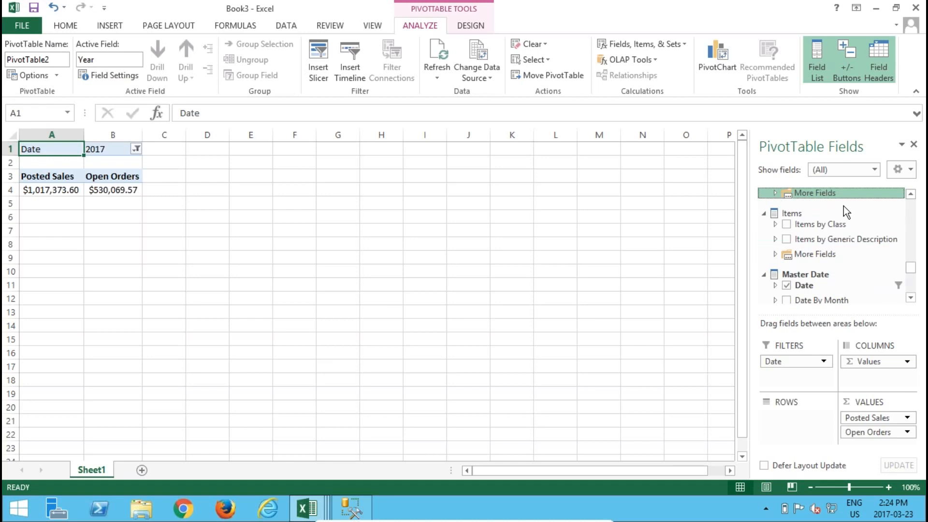
Expand the Customers by Location hierarchy to see its levels and add it to the PivotTable's rows.
{"action": "scroll", "coordinate": [905, 236], "scroll_direction": "up", "scroll_amount": 3}
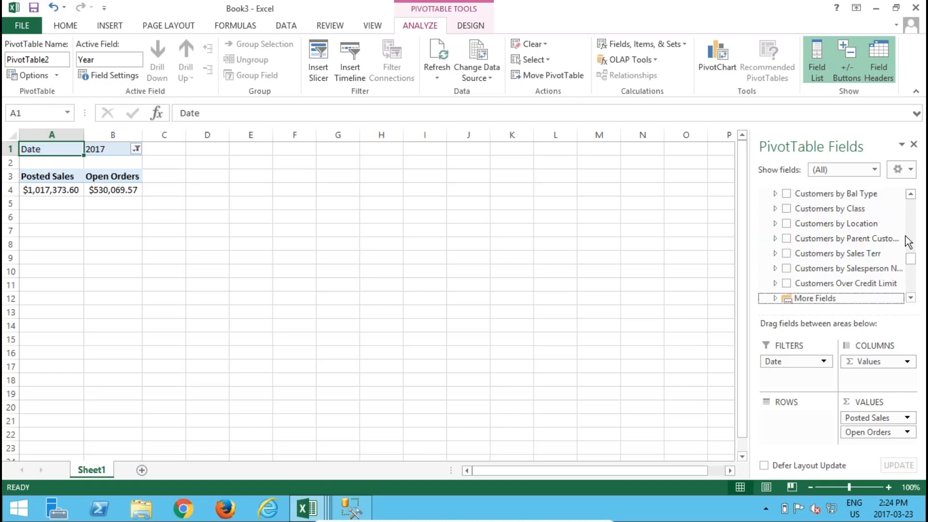
{"action": "left_click", "coordinate": [773, 224]}
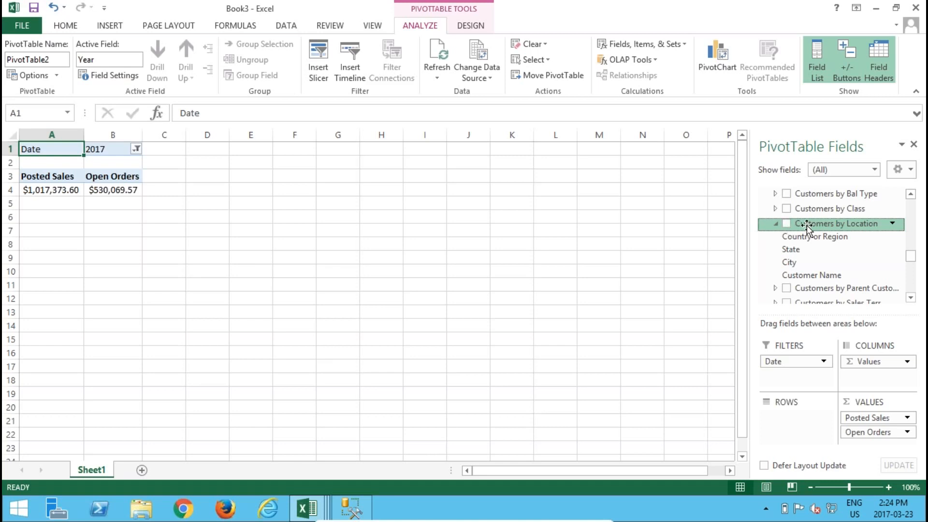
{"action": "left_click_drag", "start_coordinate": [806, 227], "coordinate": [793, 410]}
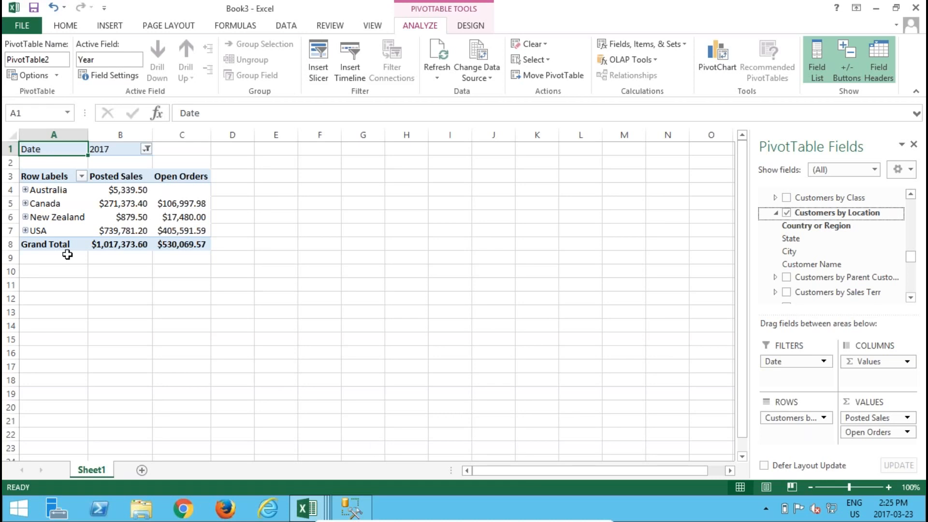
Expand Canada, MB and Winnipeg in the PivotTable rows down to the customers, and collapse MB again.
{"action": "left_click", "coordinate": [29, 205]}
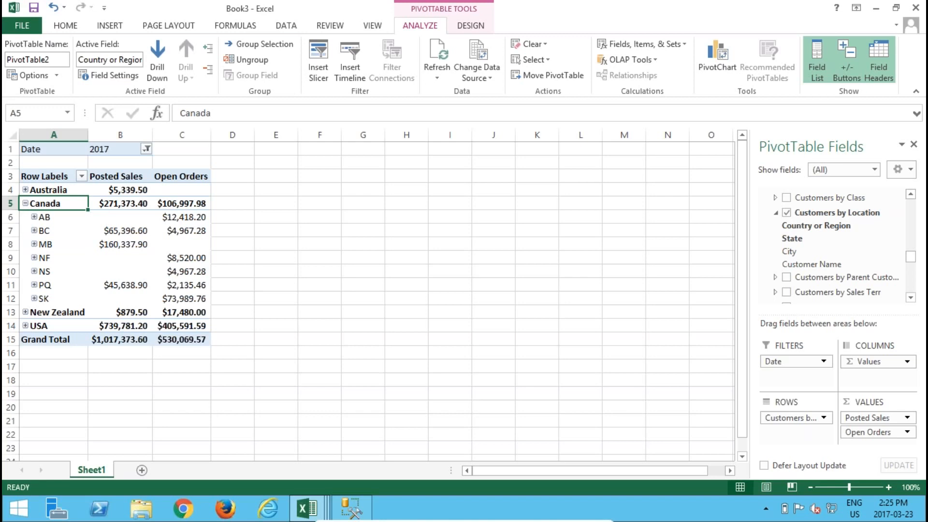
{"action": "left_click", "coordinate": [34, 244]}
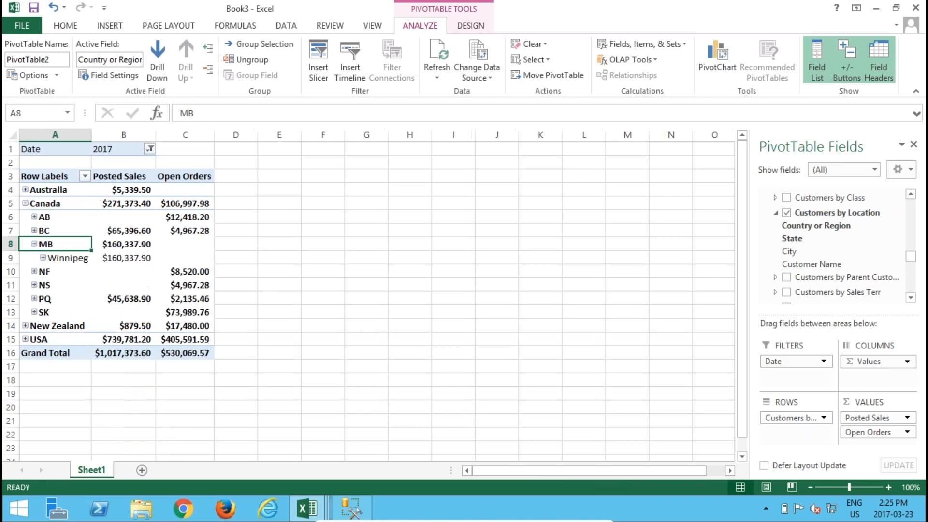
{"action": "left_click", "coordinate": [43, 258]}
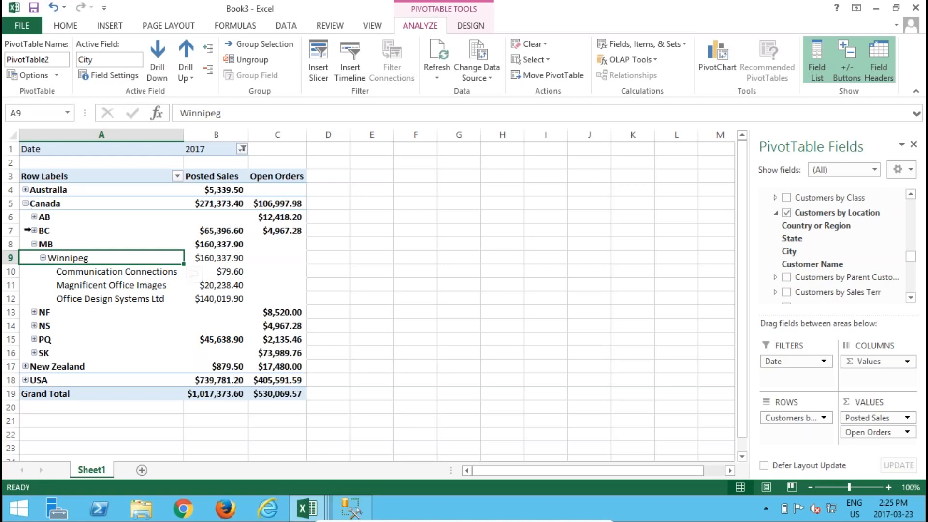
{"action": "double_click", "coordinate": [82, 244]}
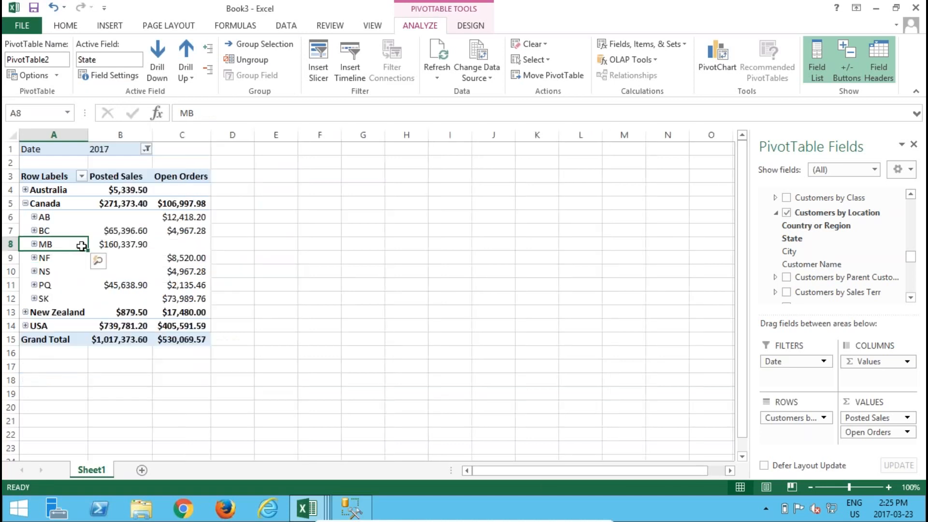
Expand BC and Vancouver down to the customers and inspect the Posted Sales and Open Orders amounts for Vancouver and its customers.
{"action": "left_click", "coordinate": [35, 230]}
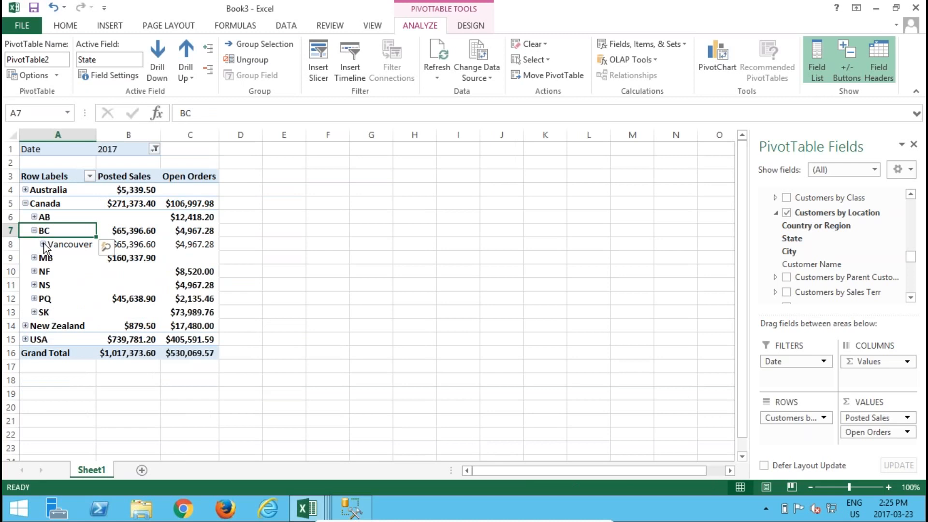
{"action": "left_click", "coordinate": [43, 244]}
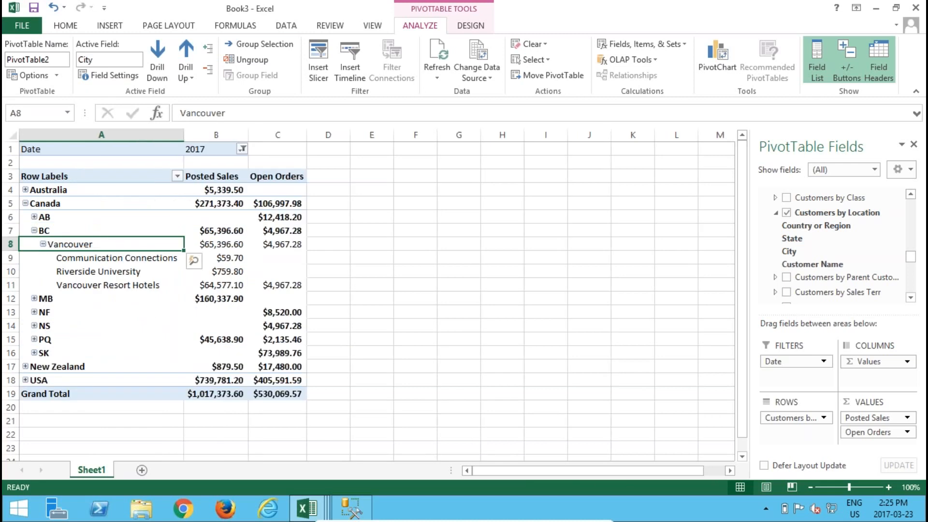
{"action": "left_click", "coordinate": [216, 244]}
{"action": "left_click", "coordinate": [216, 272]}
{"action": "left_click", "coordinate": [216, 286]}
{"action": "left_click", "coordinate": [277, 285]}
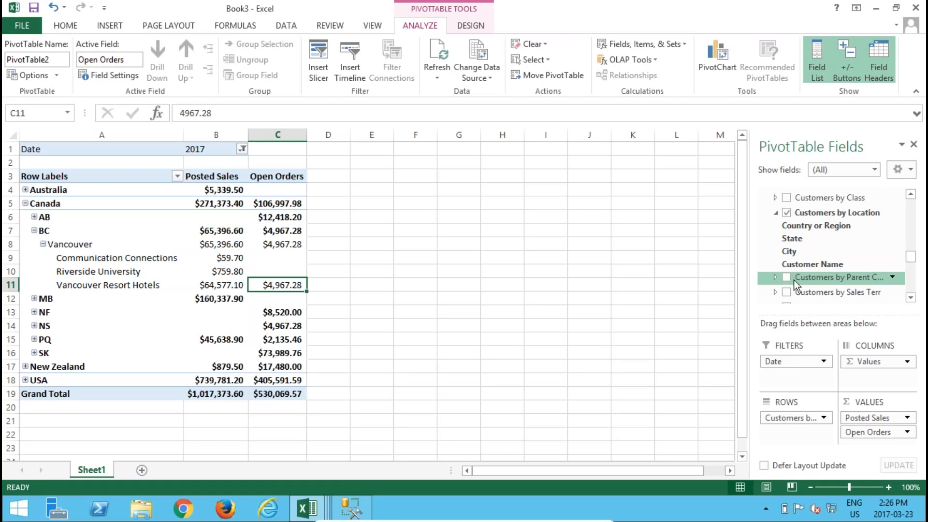
Try Items by Class in the PivotTable's rows below Customers by Location, and remove it again.
{"action": "left_click", "coordinate": [911, 280]}
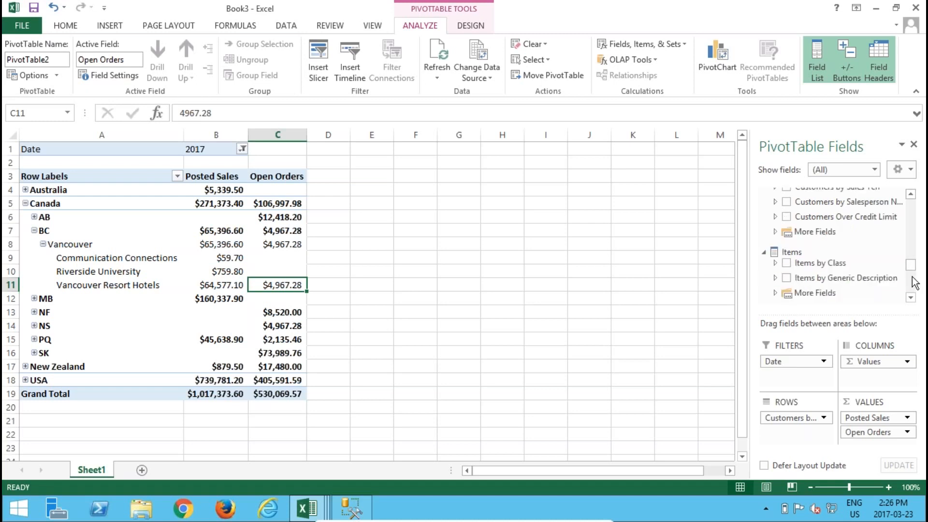
{"action": "left_click", "coordinate": [912, 282]}
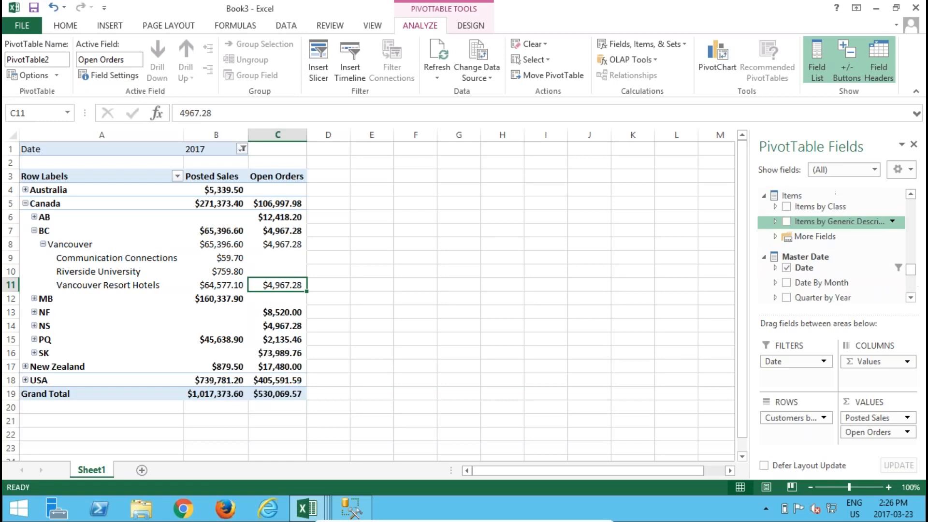
{"action": "left_click_drag", "start_coordinate": [814, 207], "coordinate": [800, 438]}
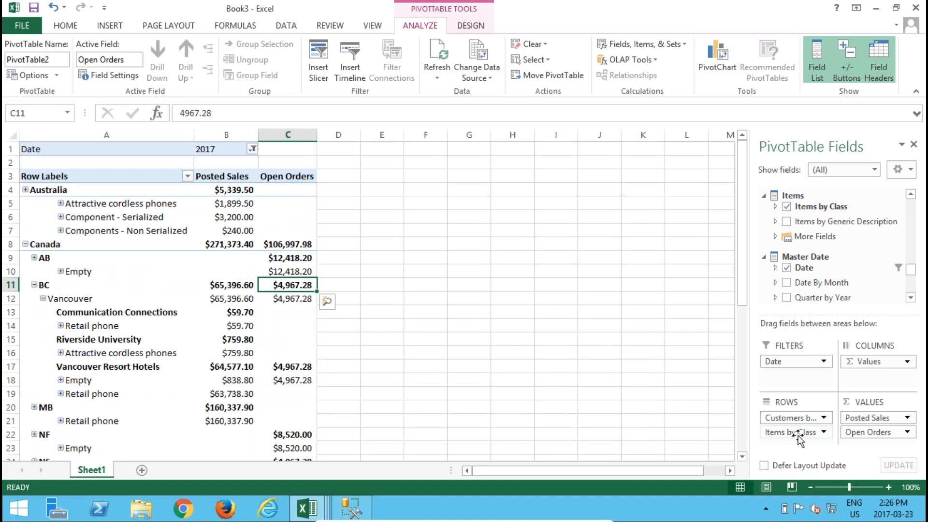
{"action": "left_click_drag", "start_coordinate": [798, 435], "coordinate": [756, 425]}
{"action": "left_click_drag", "start_coordinate": [694, 424], "coordinate": [691, 426]}
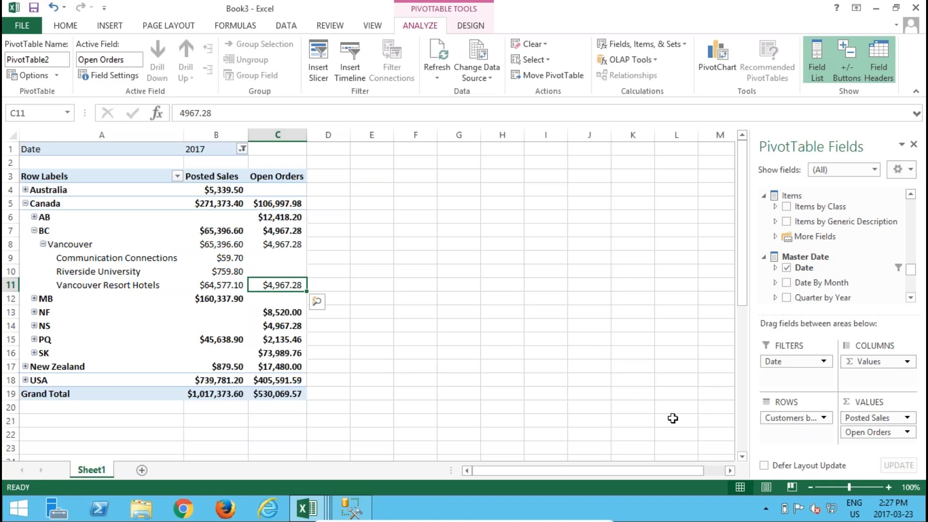
Collapse Vancouver, BC and Canada in the PivotTable rows so only the country level is expanded.
{"action": "left_click", "coordinate": [36, 249]}
{"action": "left_click", "coordinate": [34, 231]}
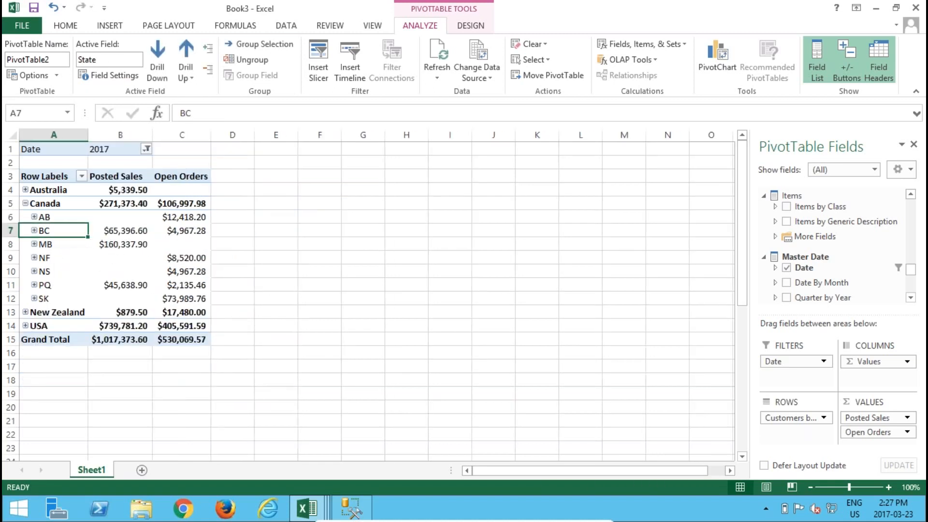
{"action": "left_click", "coordinate": [25, 203]}
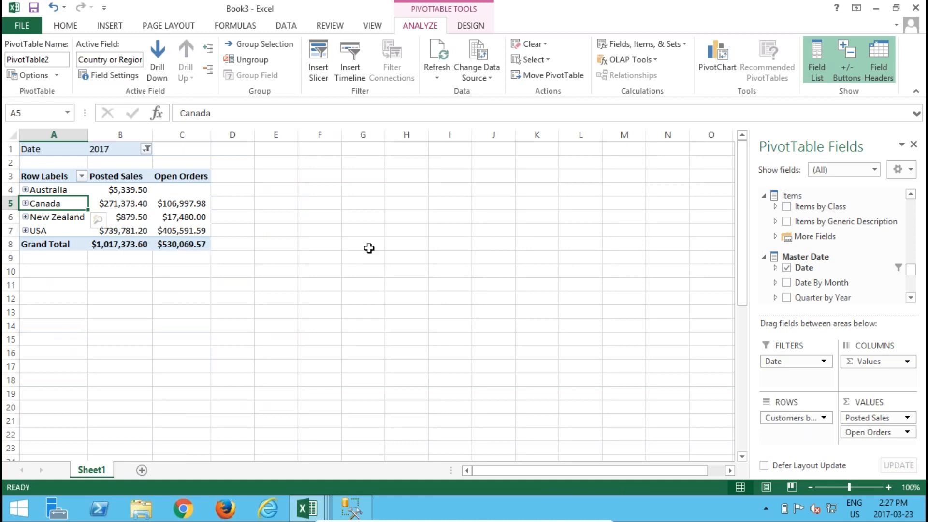
Add Date By Month to the PivotTable's columns and place it above Values, so both measures are grouped under each month.
{"action": "left_click_drag", "start_coordinate": [817, 284], "coordinate": [860, 377]}
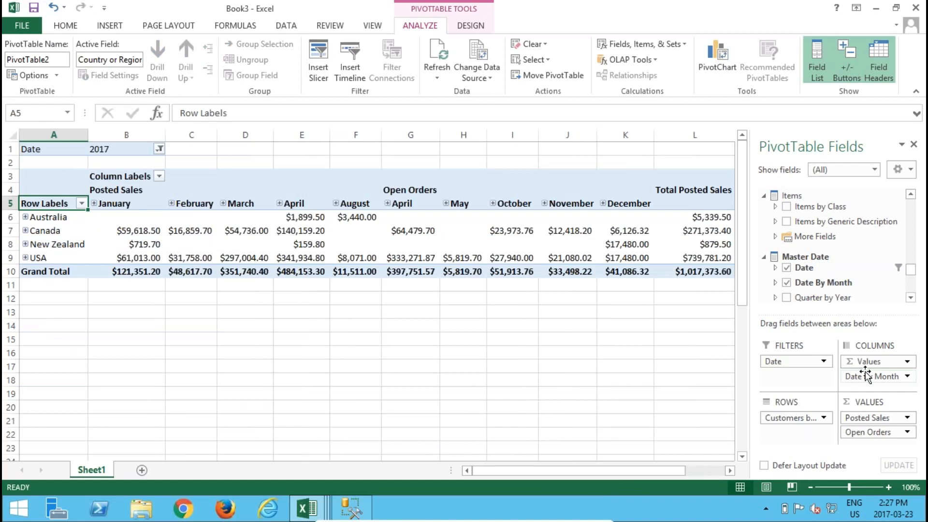
{"action": "left_click_drag", "start_coordinate": [865, 364], "coordinate": [868, 391]}
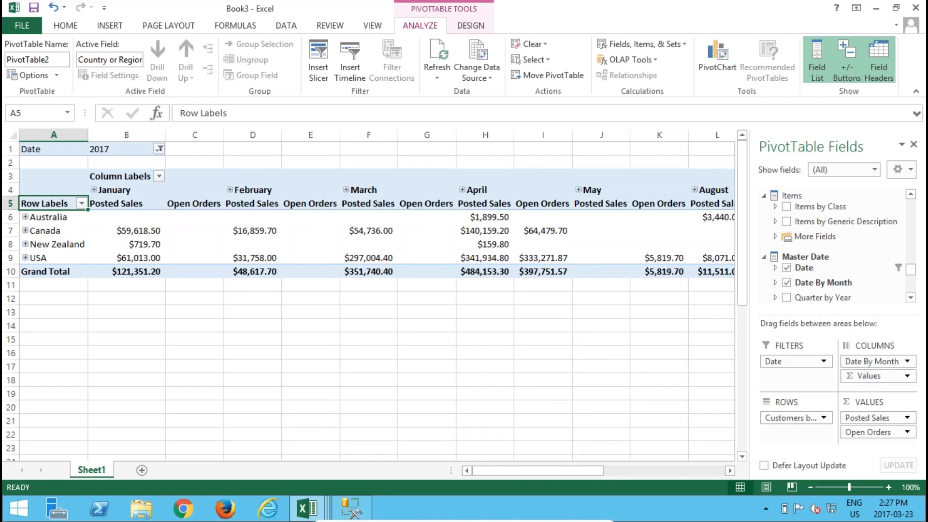
{"action": "mouse_move", "coordinate": [868, 366]}
{"action": "left_mouse_down"}
{"action": "mouse_move", "coordinate": [834, 384]}
{"action": "mouse_move", "coordinate": [824, 373]}
{"action": "mouse_move", "coordinate": [869, 369]}
{"action": "mouse_move", "coordinate": [856, 366]}
{"action": "left_mouse_up"}
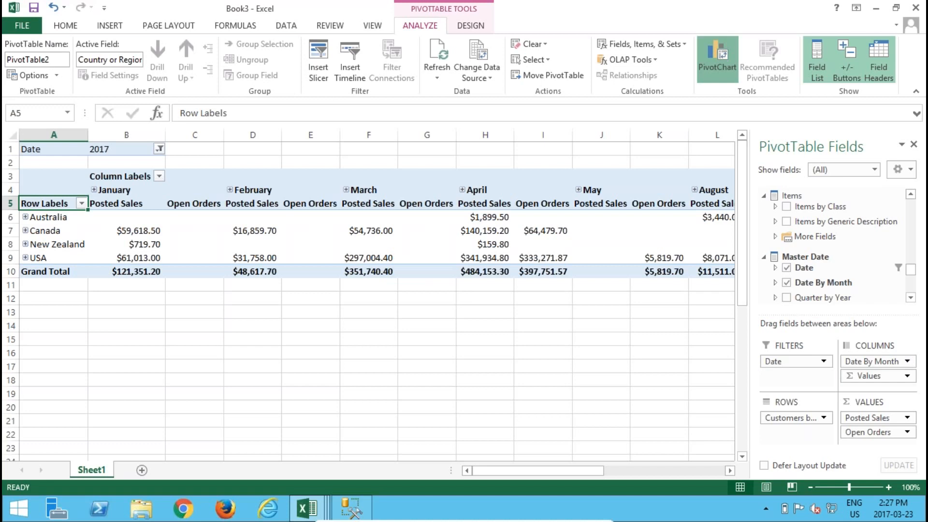
Insert a Stacked Column PivotChart based on the PivotTable.
{"action": "left_click", "coordinate": [718, 58]}
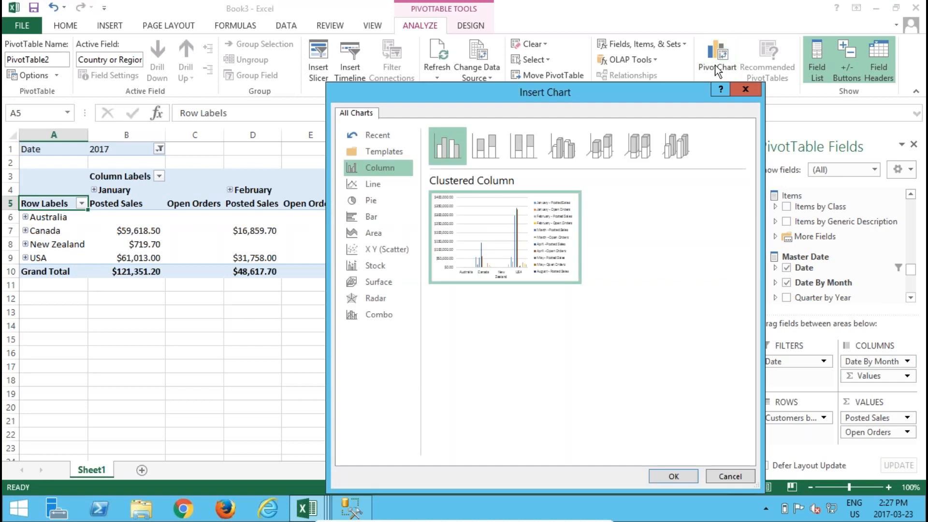
{"action": "left_click", "coordinate": [485, 151]}
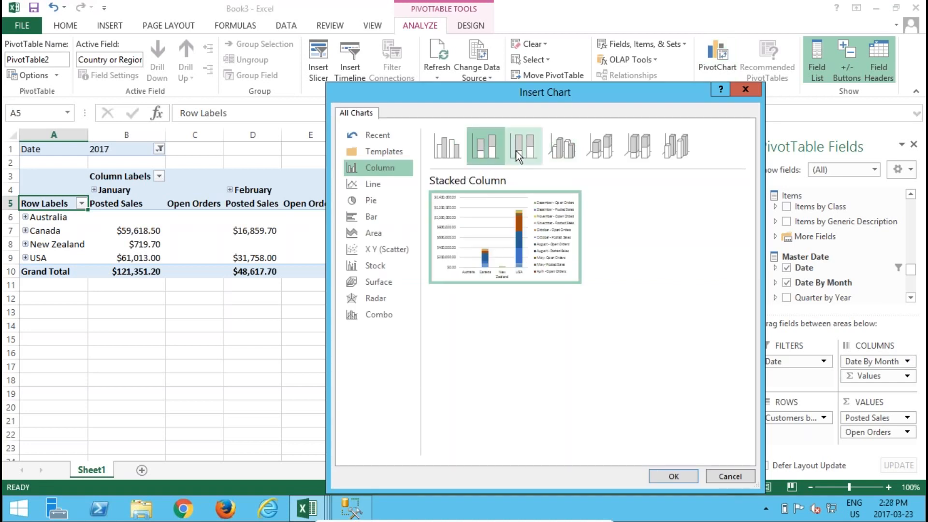
{"action": "left_click", "coordinate": [669, 477]}
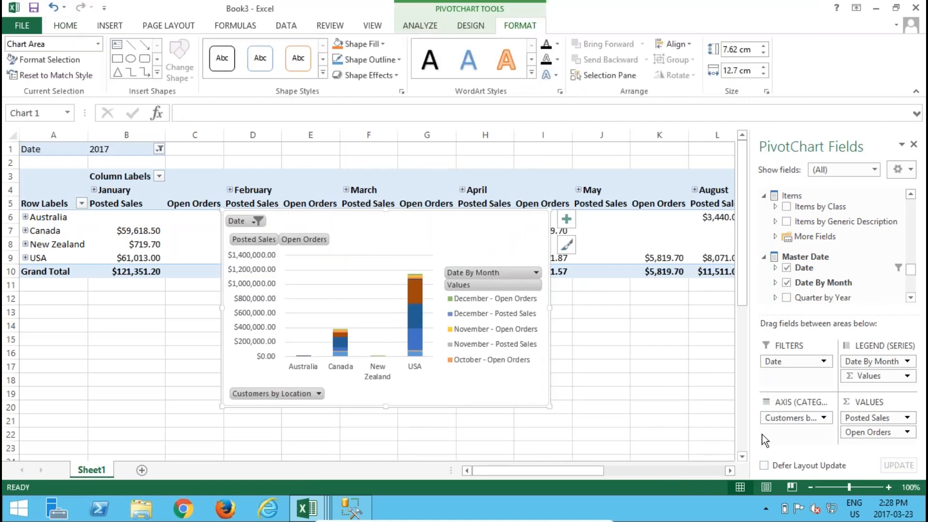
Replace Customers by Location with Date By Month as the PivotChart's axis field, and move the chart up beside the PivotTable.
{"action": "left_click_drag", "start_coordinate": [784, 421], "coordinate": [700, 420]}
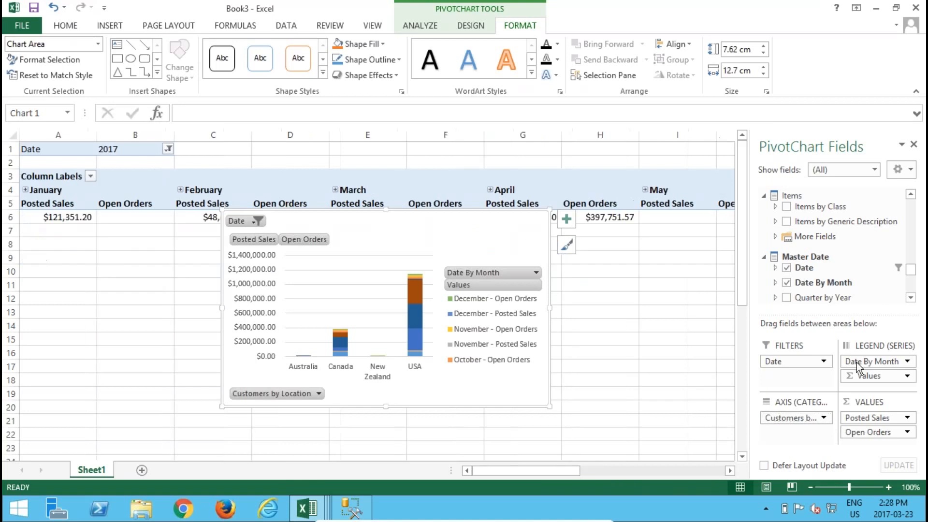
{"action": "left_click_drag", "start_coordinate": [864, 361], "coordinate": [814, 434]}
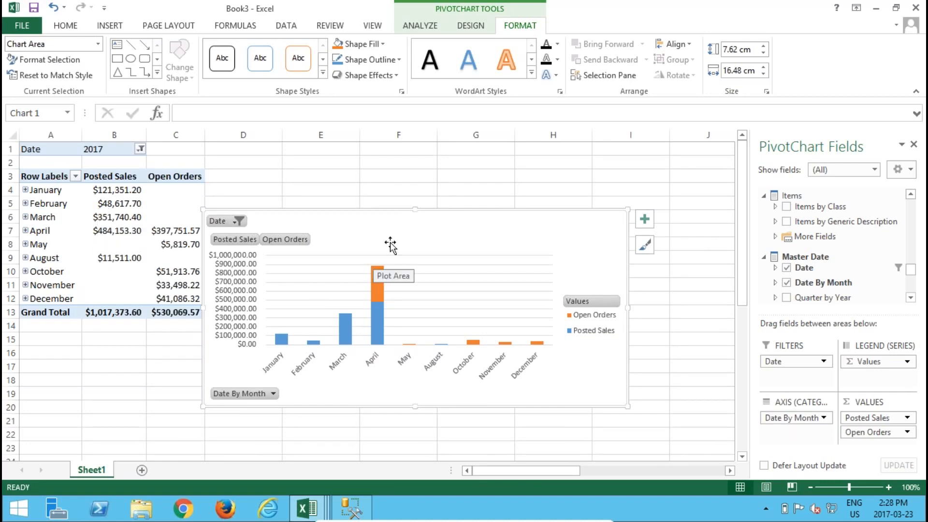
{"action": "left_click_drag", "start_coordinate": [428, 206], "coordinate": [444, 159]}
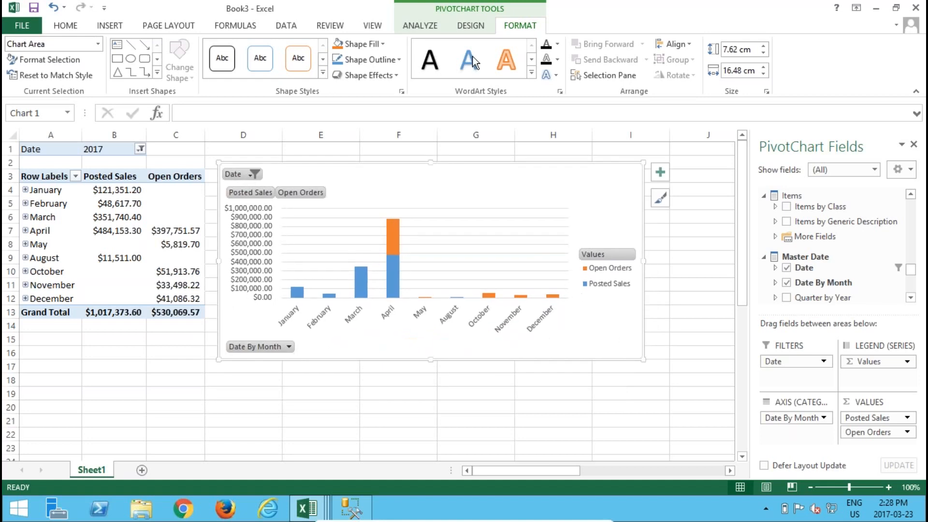
Apply the chart style with the dark gradient background to the PivotChart and deselect the chart.
{"action": "left_click", "coordinate": [478, 28]}
{"action": "left_click", "coordinate": [558, 59]}
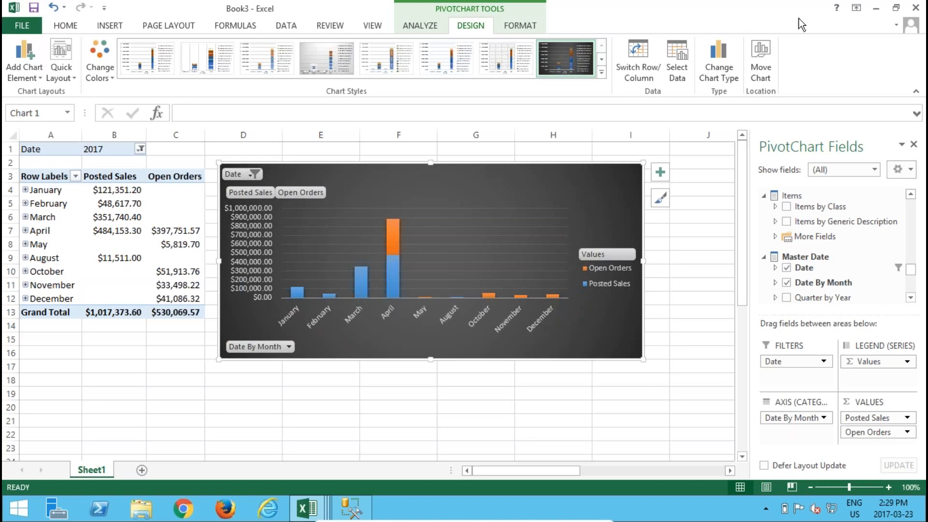
{"action": "left_click", "coordinate": [656, 258]}
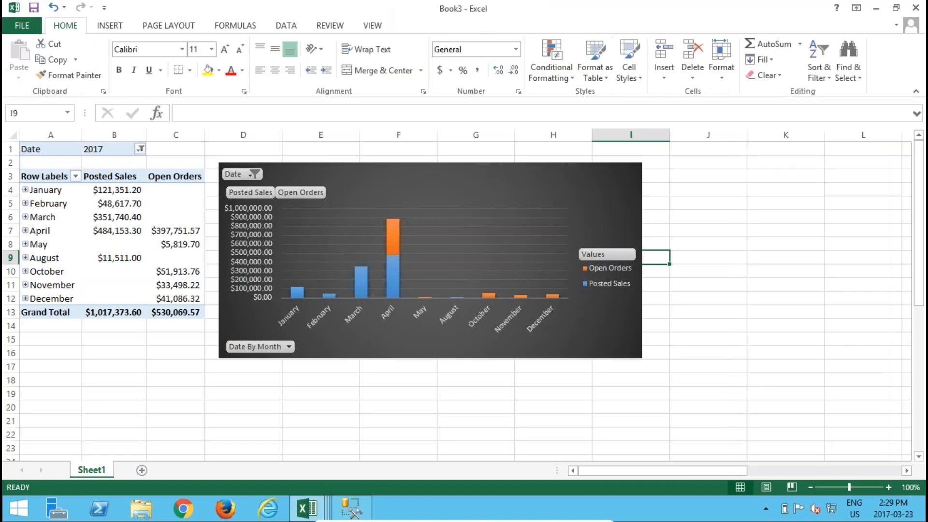
Insert PivotTable slicers for all levels of Customers by Location: Country or Region, State, City and Customer Name.
{"action": "left_click", "coordinate": [285, 26]}
{"action": "left_click", "coordinate": [175, 217]}
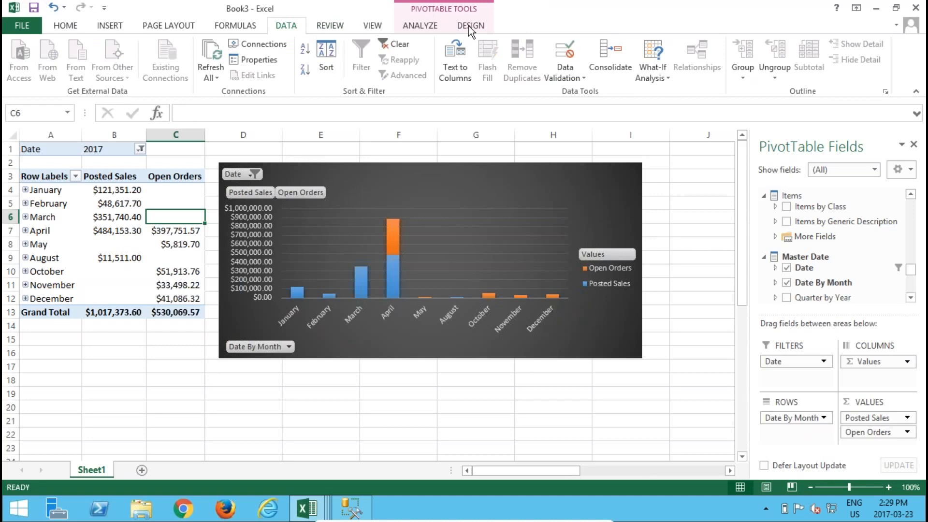
{"action": "left_click", "coordinate": [465, 25]}
{"action": "left_click", "coordinate": [423, 28]}
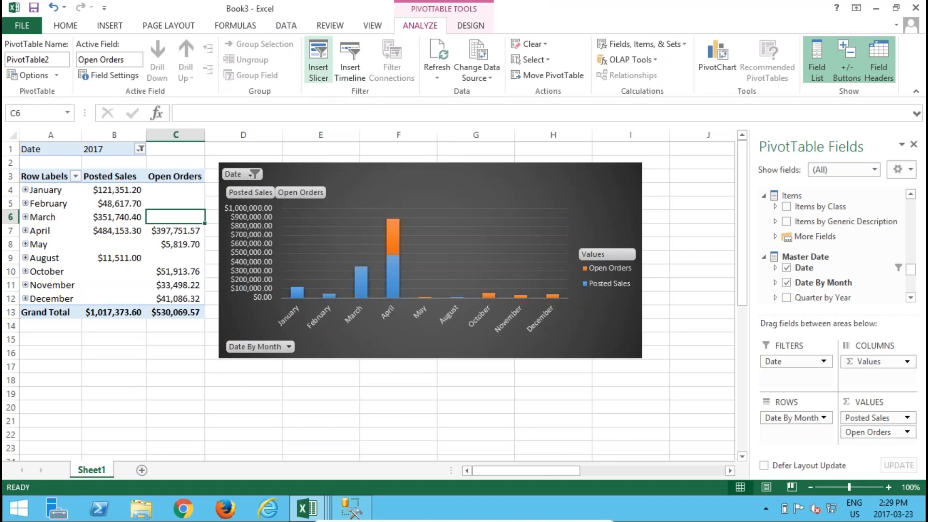
{"action": "left_click", "coordinate": [330, 72]}
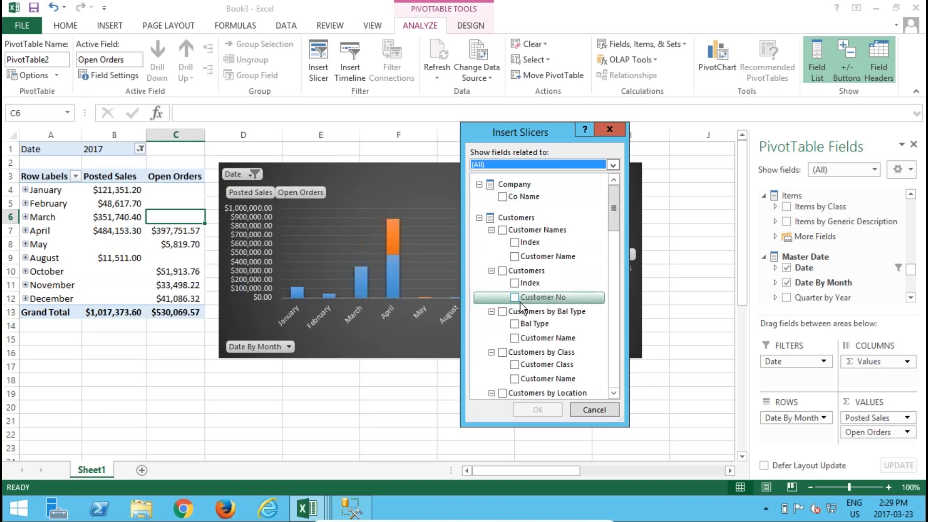
{"action": "left_click", "coordinate": [614, 347]}
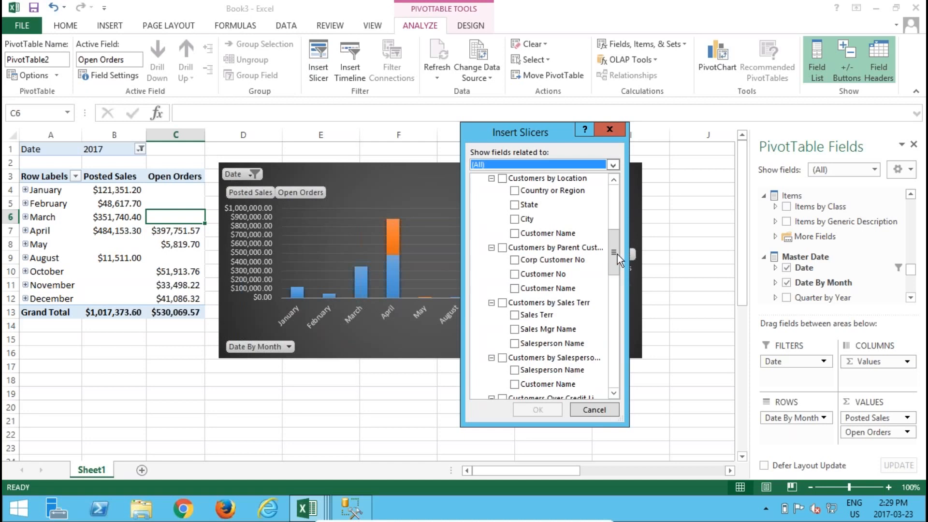
{"action": "left_click_drag", "start_coordinate": [616, 251], "coordinate": [615, 242]}
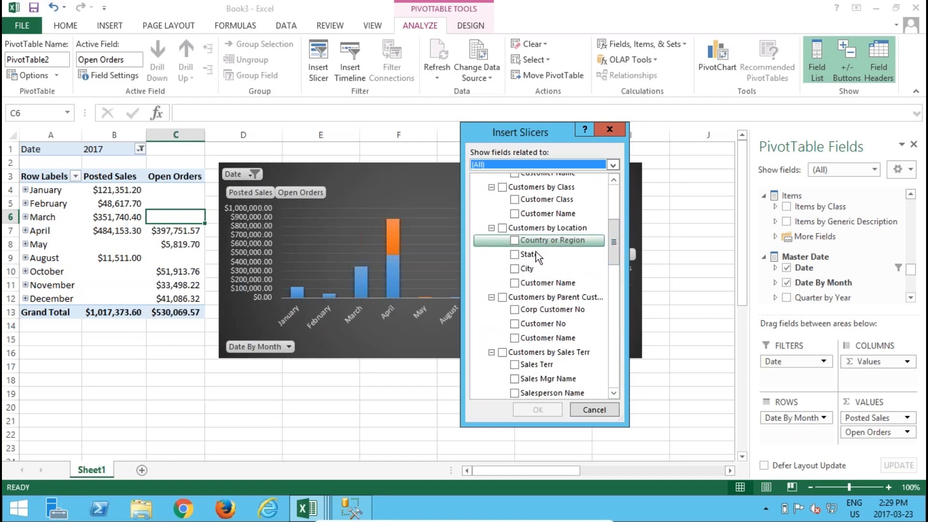
{"action": "left_click", "coordinate": [501, 228]}
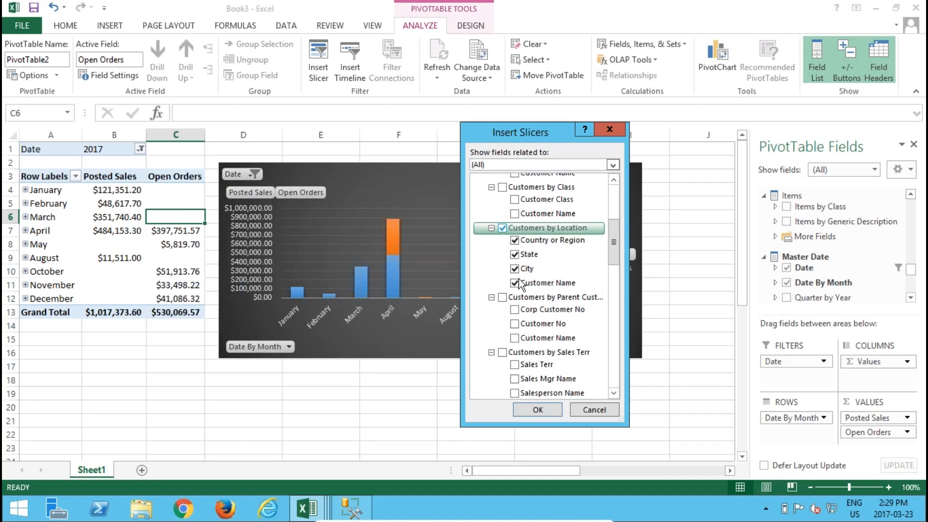
{"action": "left_click", "coordinate": [531, 411]}
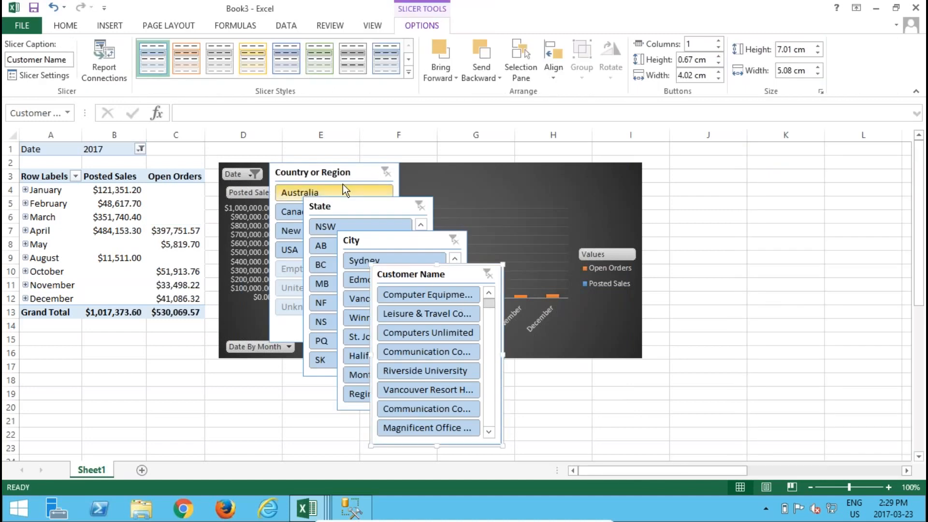
Move the four slicers off the chart into a two-by-two block to its right, with City shortened to about 4.84 cm high.
{"action": "left_click_drag", "start_coordinate": [332, 178], "coordinate": [724, 152]}
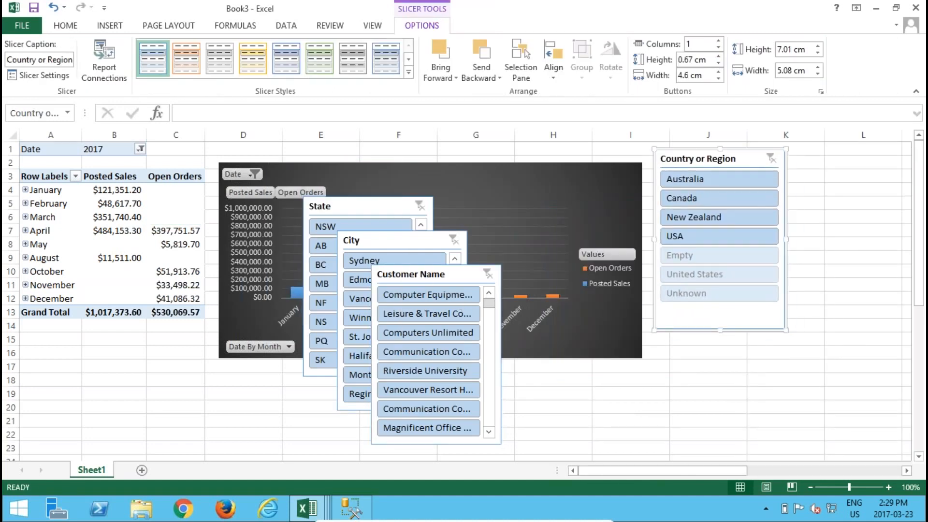
{"action": "left_click_drag", "start_coordinate": [348, 207], "coordinate": [827, 157]}
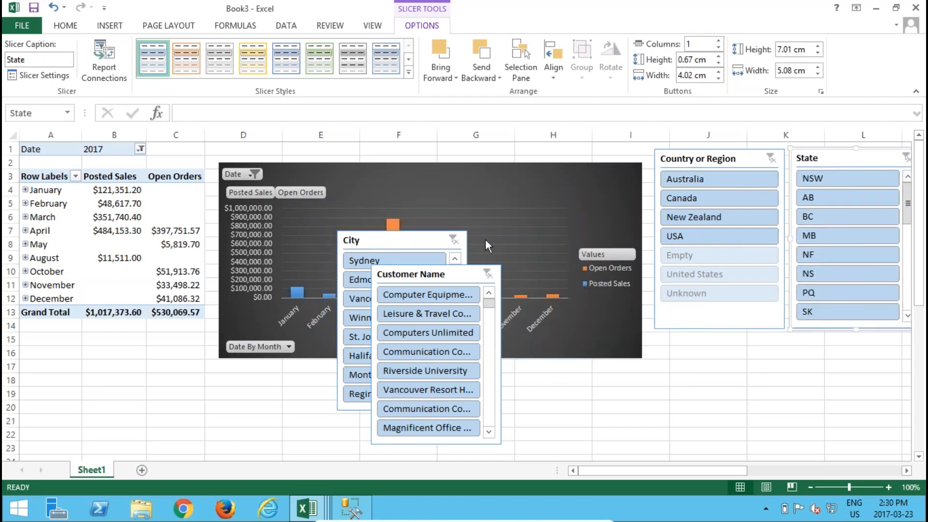
{"action": "left_click_drag", "start_coordinate": [414, 242], "coordinate": [707, 332]}
{"action": "left_click_drag", "start_coordinate": [447, 278], "coordinate": [865, 288]}
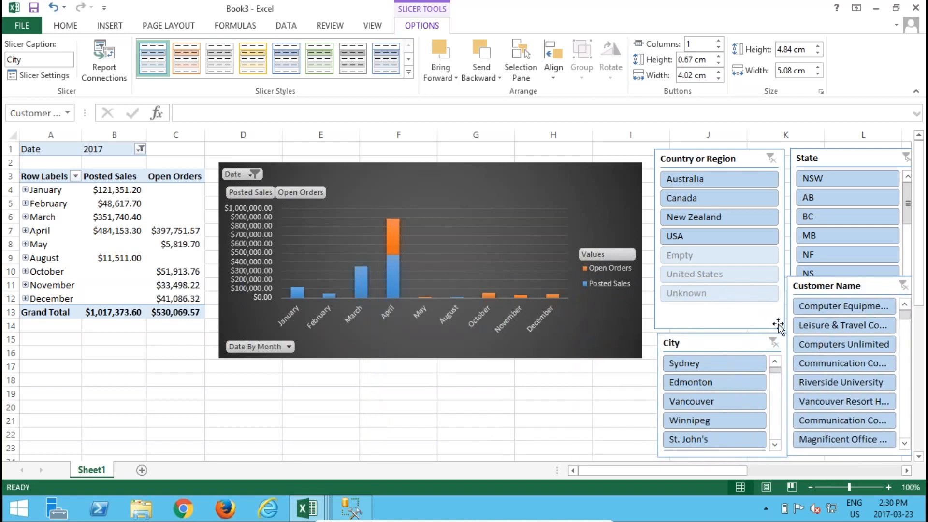
Line up the City slicer under Country or Region, and shorten Customer Name to about 4.71 cm high so it sits below State.
{"action": "left_click_drag", "start_coordinate": [739, 334], "coordinate": [723, 340]}
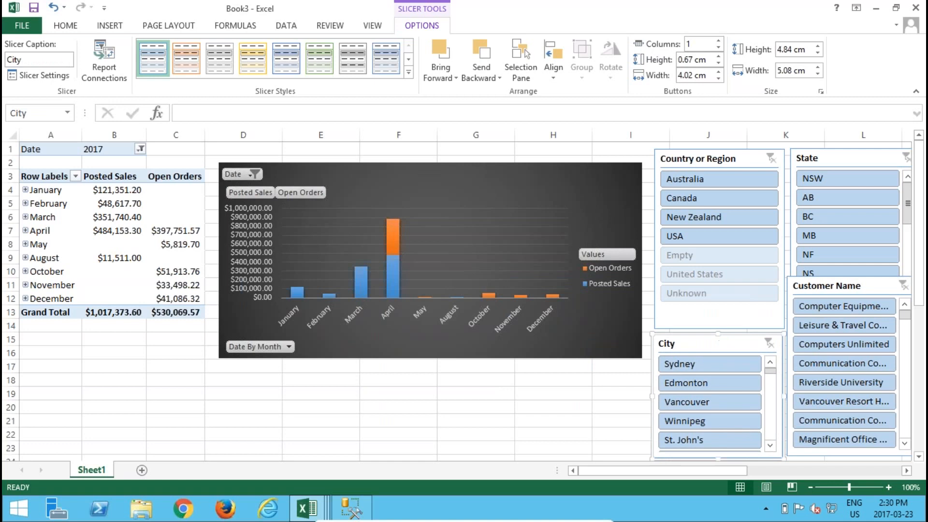
{"action": "left_click", "coordinate": [834, 279]}
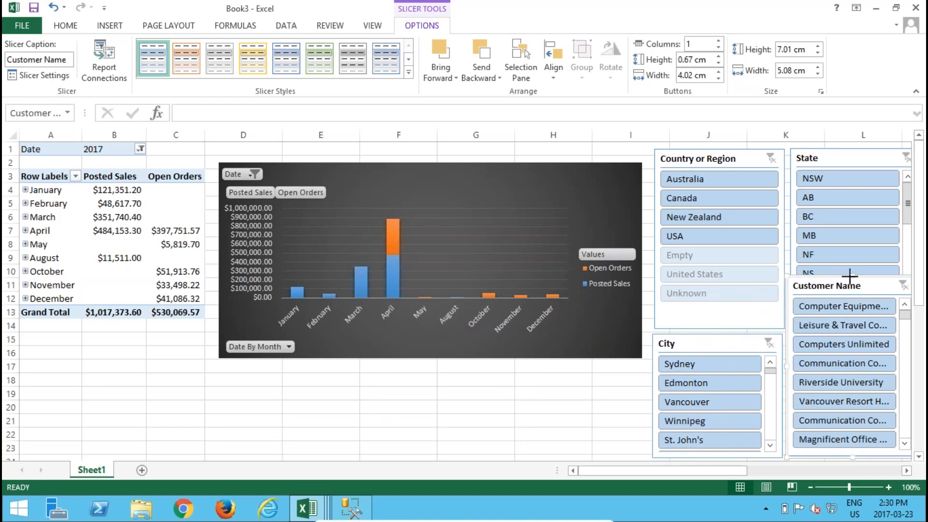
{"action": "left_click_drag", "start_coordinate": [844, 308], "coordinate": [845, 335]}
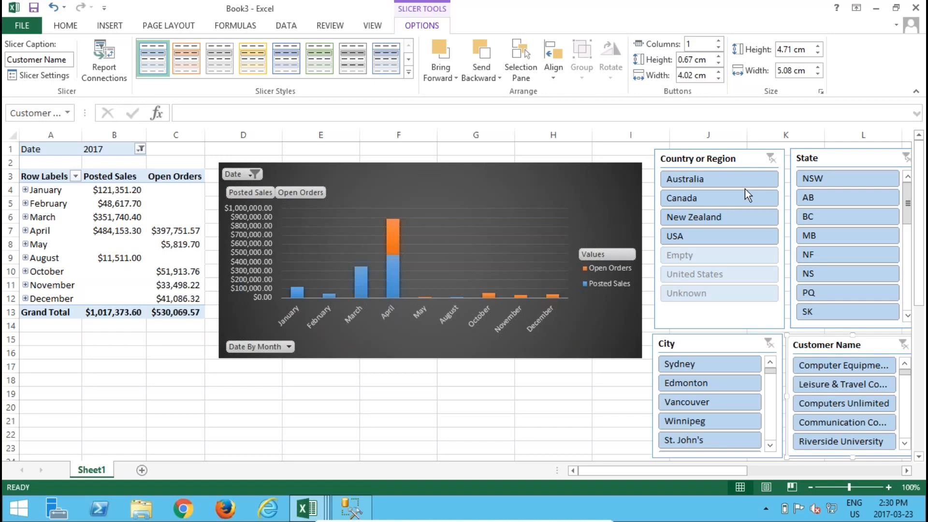
Apply the dark yellow slicer style to Country or Region and the dark blue one to City.
{"action": "left_click", "coordinate": [710, 151]}
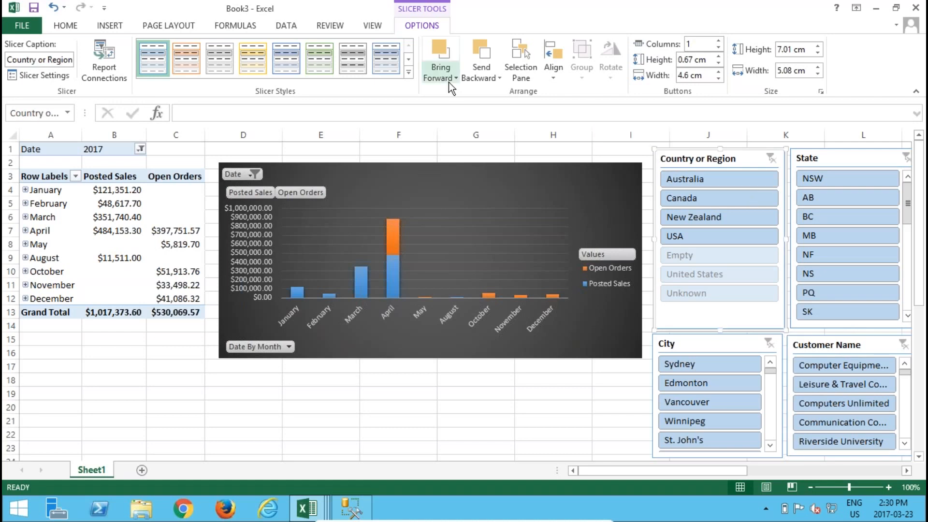
{"action": "left_click", "coordinate": [409, 73]}
{"action": "left_click", "coordinate": [250, 127]}
{"action": "left_click", "coordinate": [725, 341]}
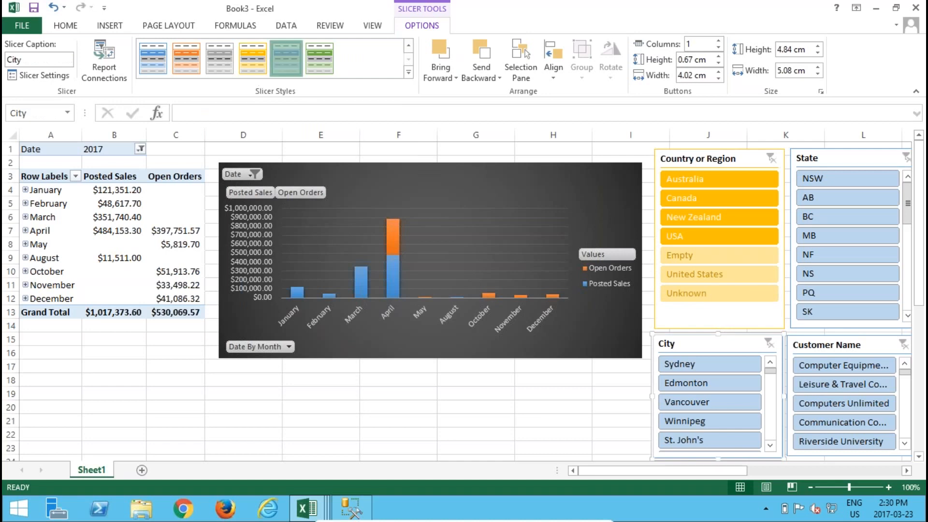
{"action": "left_click", "coordinate": [286, 58]}
Apply the dark orange slicer style to State and the green Slicer Style Dark 6 to Customer Name.
{"action": "left_click", "coordinate": [834, 159]}
{"action": "left_click", "coordinate": [185, 58]}
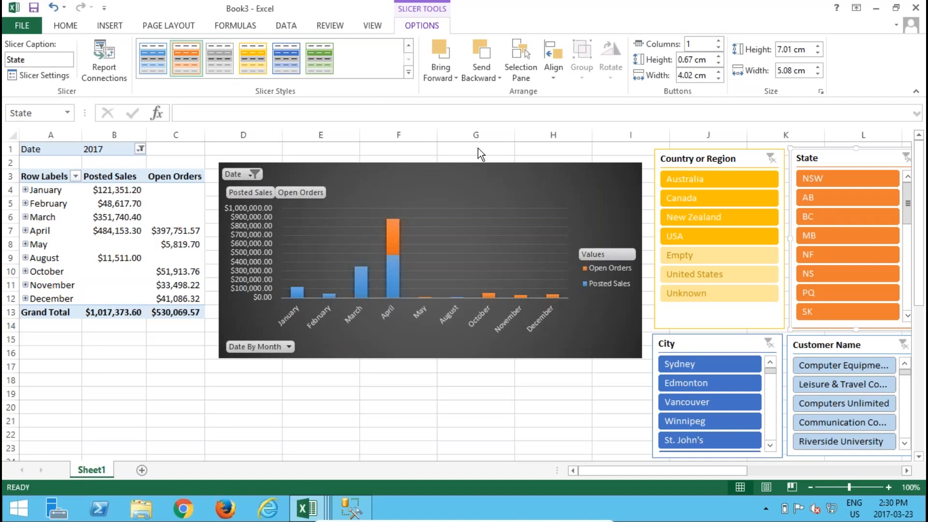
{"action": "left_click", "coordinate": [827, 345]}
{"action": "left_click", "coordinate": [319, 59]}
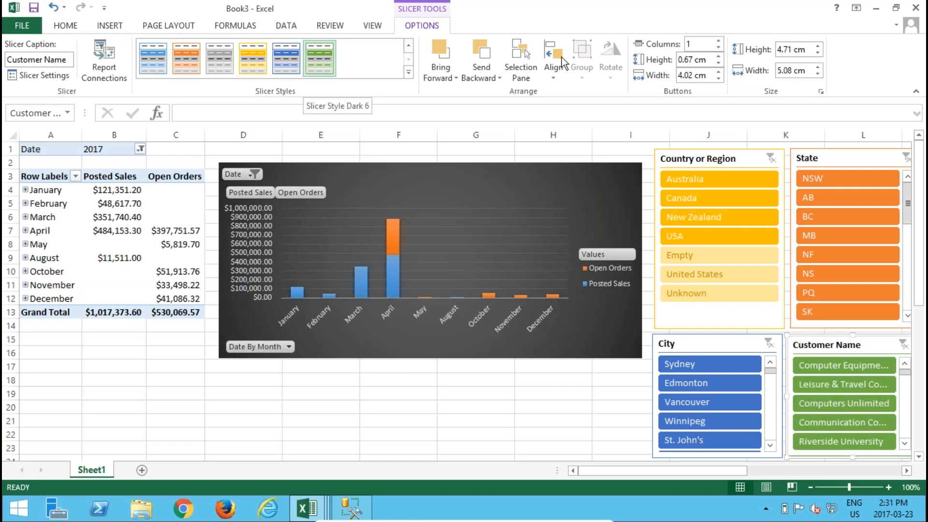
Filter the PivotTable and chart to USA with the Country or Region slicer.
{"action": "left_click", "coordinate": [704, 235]}
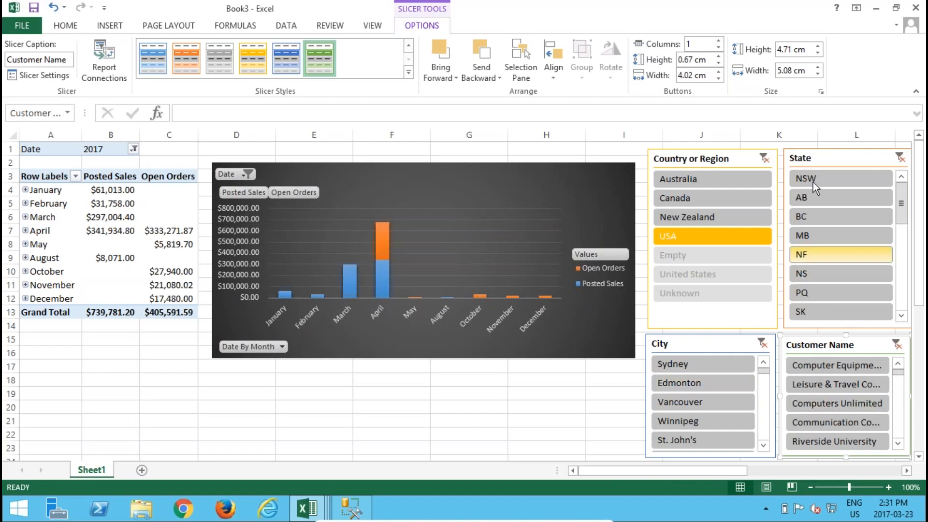
Filter the dashboard to Canada with the Country or Region slicer, and narrow it to Montreal in City.
{"action": "left_click", "coordinate": [662, 203]}
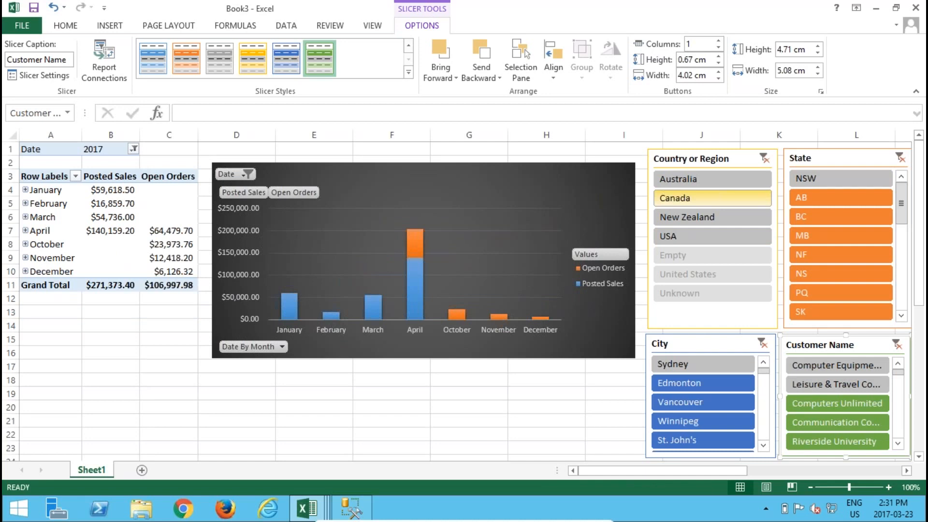
{"action": "left_click", "coordinate": [763, 342]}
{"action": "scroll", "coordinate": [766, 414], "scroll_direction": "down", "scroll_amount": 5}
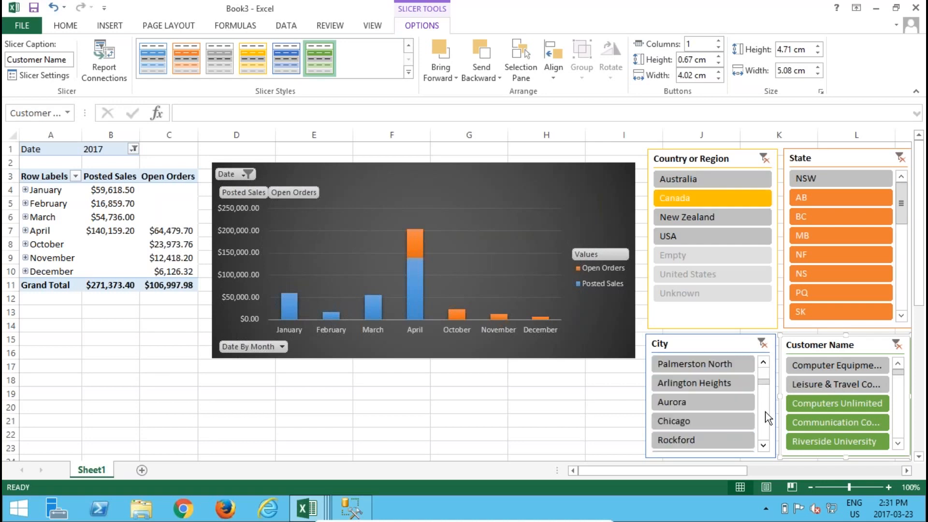
{"action": "left_click", "coordinate": [760, 383]}
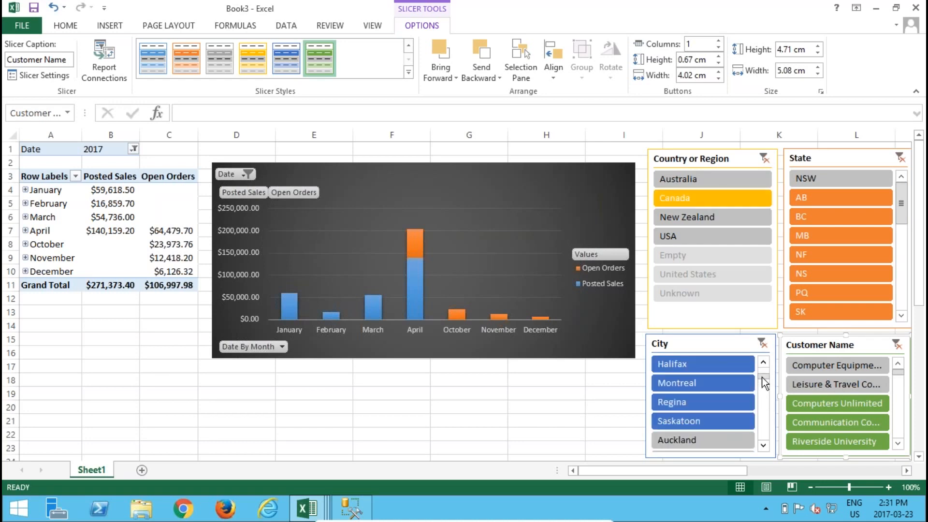
{"action": "left_click", "coordinate": [701, 385]}
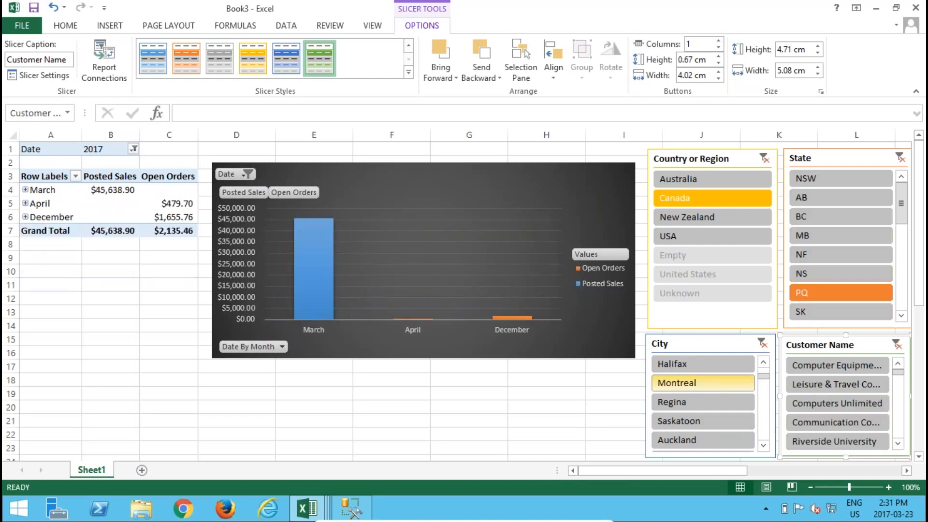
Change the City slicer selection to Halifax, and clear the City filter.
{"action": "left_click", "coordinate": [700, 364]}
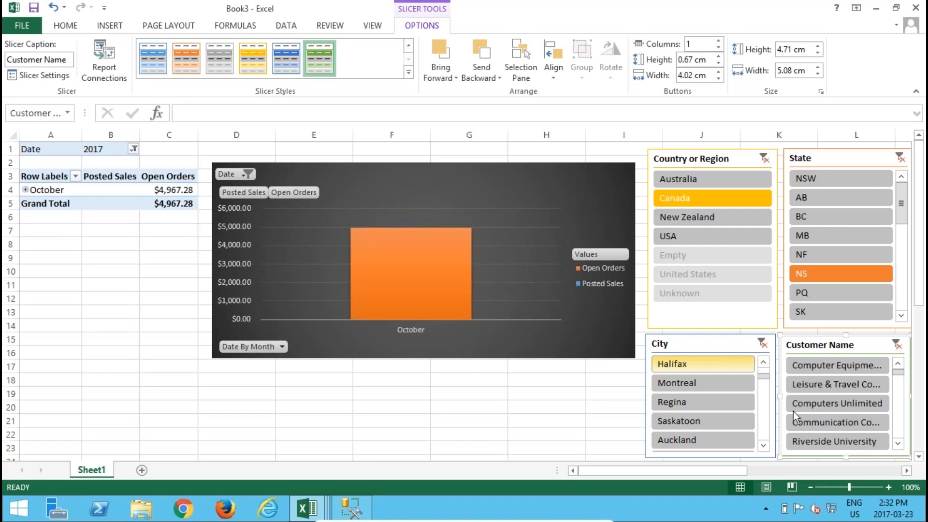
{"action": "scroll", "coordinate": [768, 418], "scroll_direction": "down", "scroll_amount": 5}
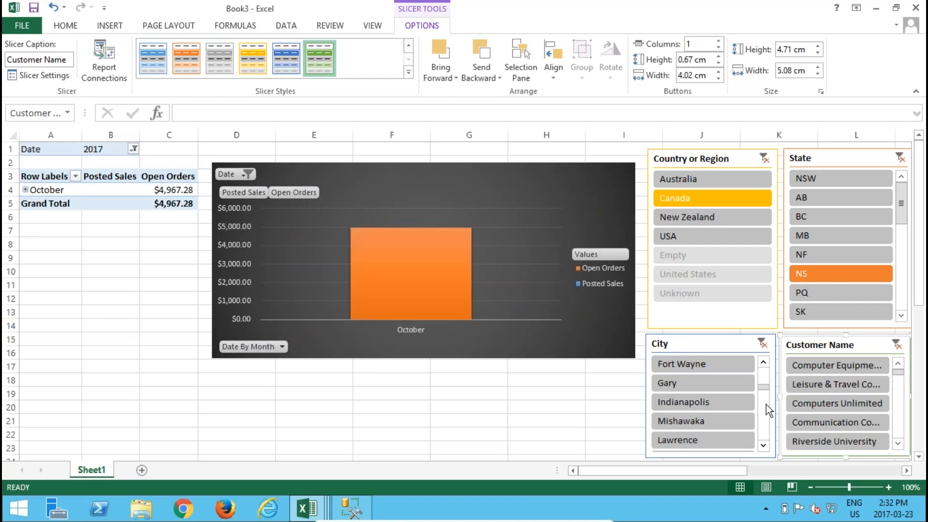
{"action": "scroll", "coordinate": [766, 382], "scroll_direction": "up", "scroll_amount": 5}
{"action": "scroll", "coordinate": [766, 382], "scroll_direction": "up", "scroll_amount": 5}
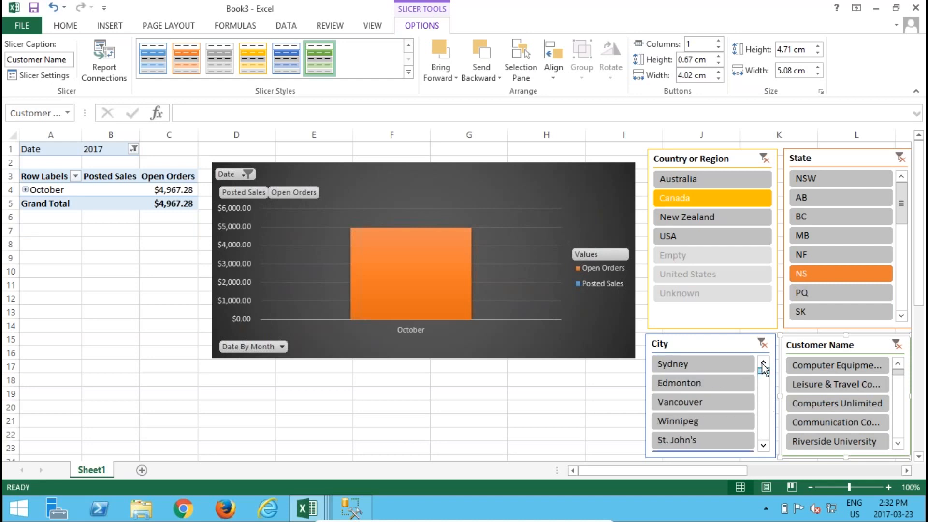
{"action": "left_click", "coordinate": [762, 344]}
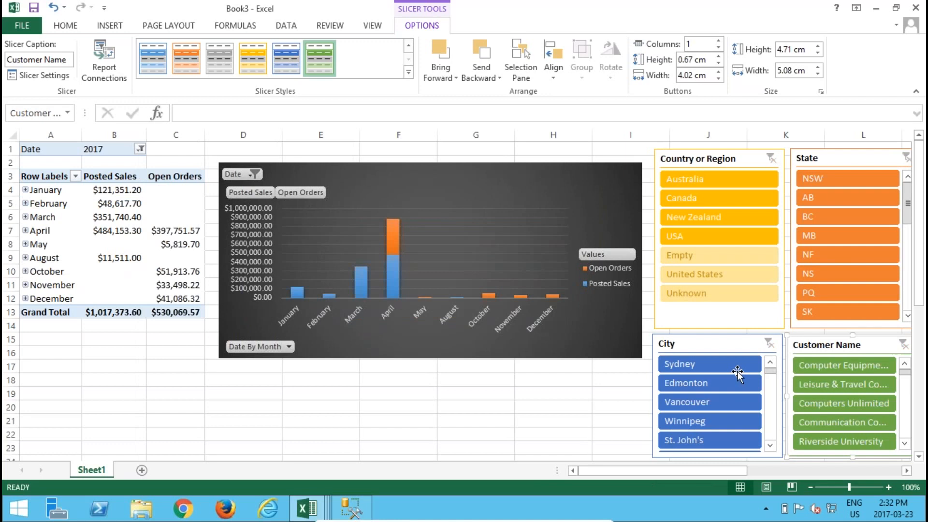
Filter the dashboard to Edmonton with the City slicer, and replace that selection with Toronto.
{"action": "left_click", "coordinate": [732, 376]}
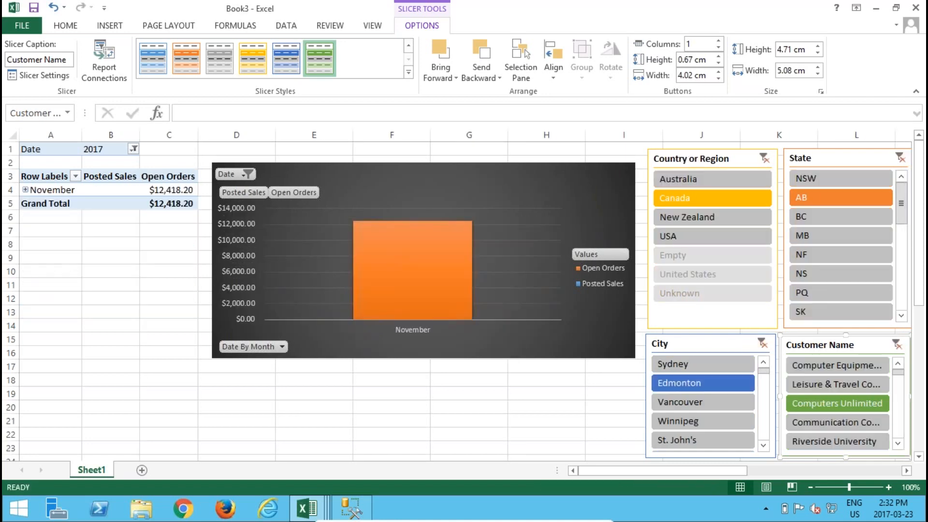
{"action": "left_click", "coordinate": [762, 343]}
{"action": "scroll", "coordinate": [775, 408], "scroll_direction": "down", "scroll_amount": 3}
{"action": "scroll", "coordinate": [773, 410], "scroll_direction": "down", "scroll_amount": 3}
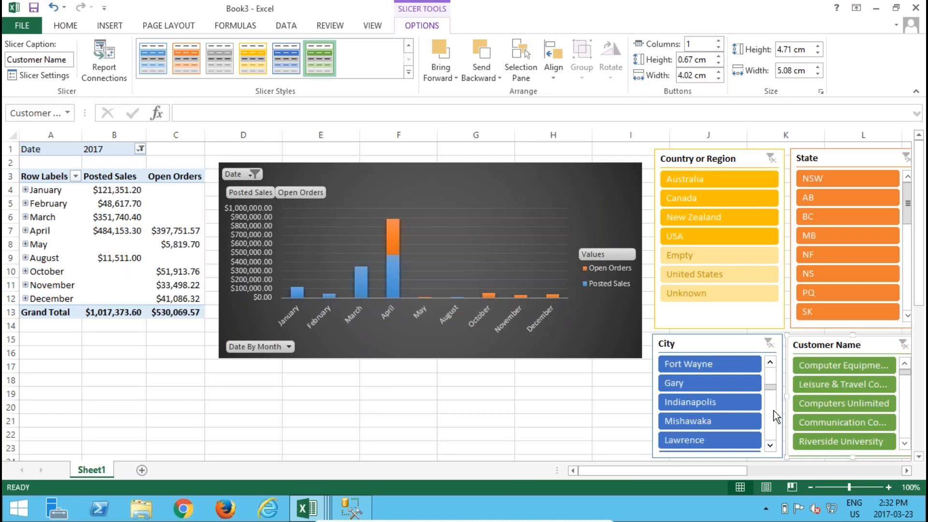
{"action": "scroll", "coordinate": [772, 413], "scroll_direction": "down", "scroll_amount": 3}
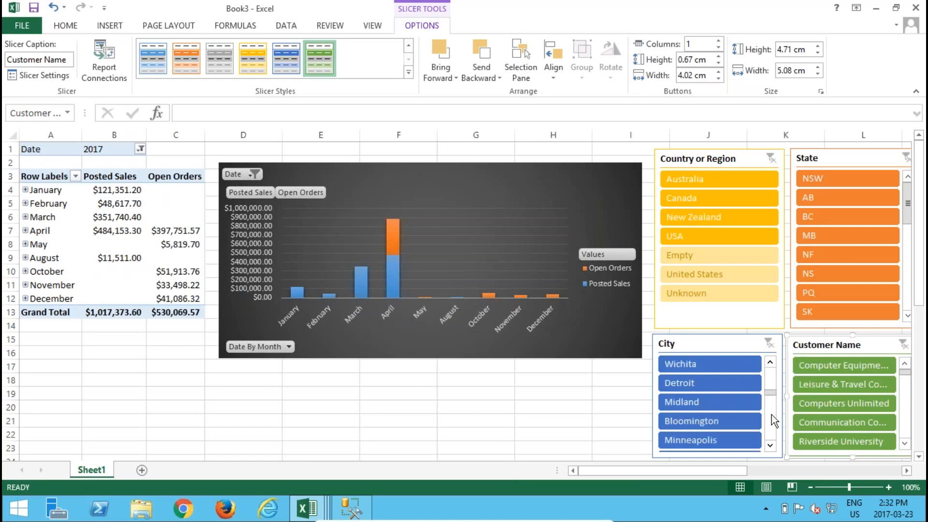
{"action": "scroll", "coordinate": [772, 415], "scroll_direction": "down", "scroll_amount": 3}
{"action": "scroll", "coordinate": [769, 405], "scroll_direction": "down", "scroll_amount": 3}
{"action": "scroll", "coordinate": [771, 425], "scroll_direction": "down", "scroll_amount": 3}
{"action": "left_click", "coordinate": [715, 419]}
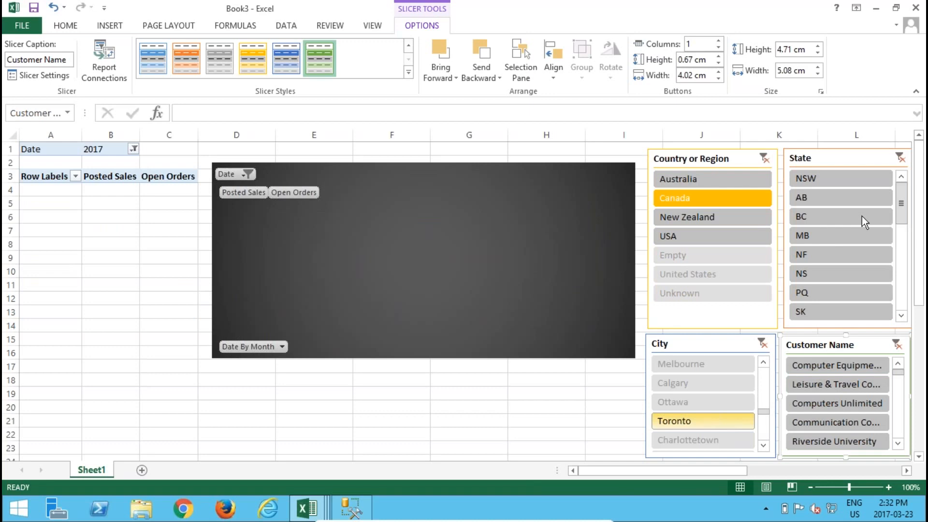
Clear the location filter from the State slicer so the dashboard covers all countries, states and cities.
{"action": "left_click", "coordinate": [900, 157]}
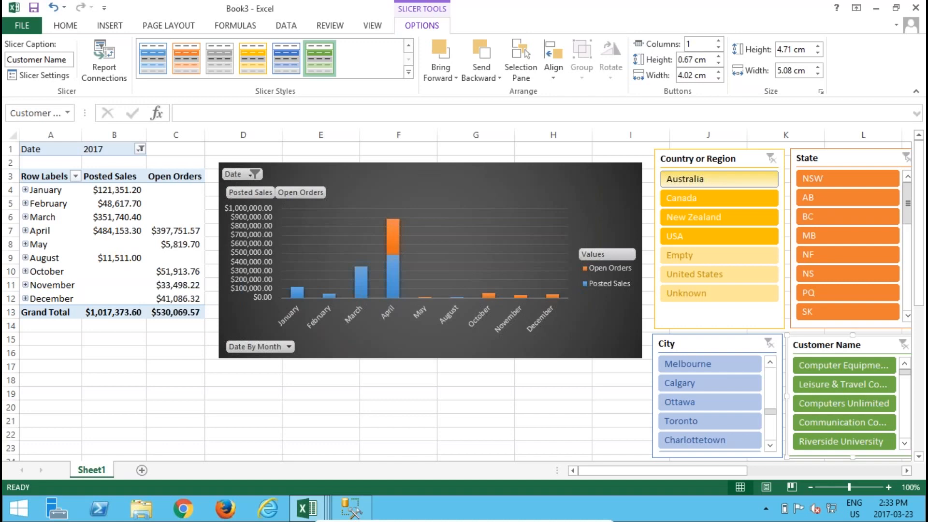
{"action": "left_click", "coordinate": [718, 179]}
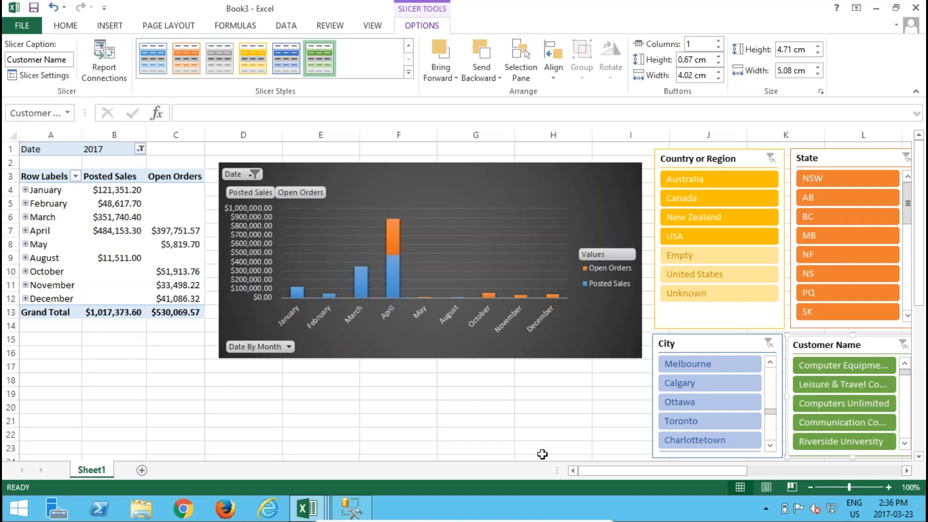
Switch to the PowerPoint presentation and start the slide show from the Sales Analysis for GP agenda slide.
{"action": "left_click", "coordinate": [571, 517]}
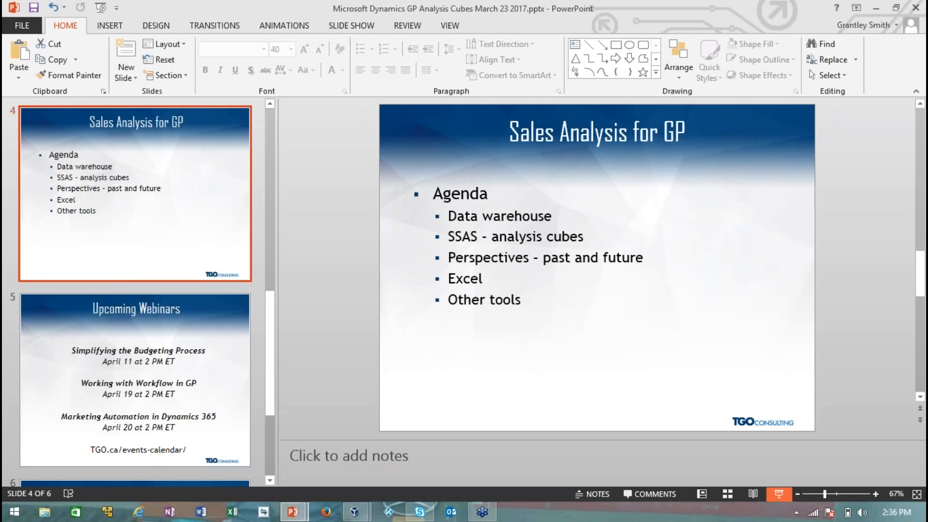
{"action": "left_click", "coordinate": [777, 501]}
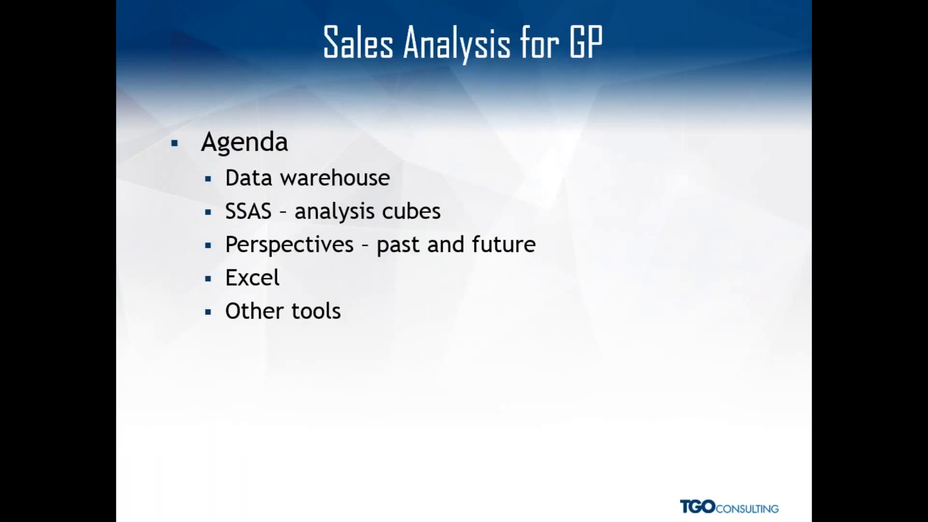